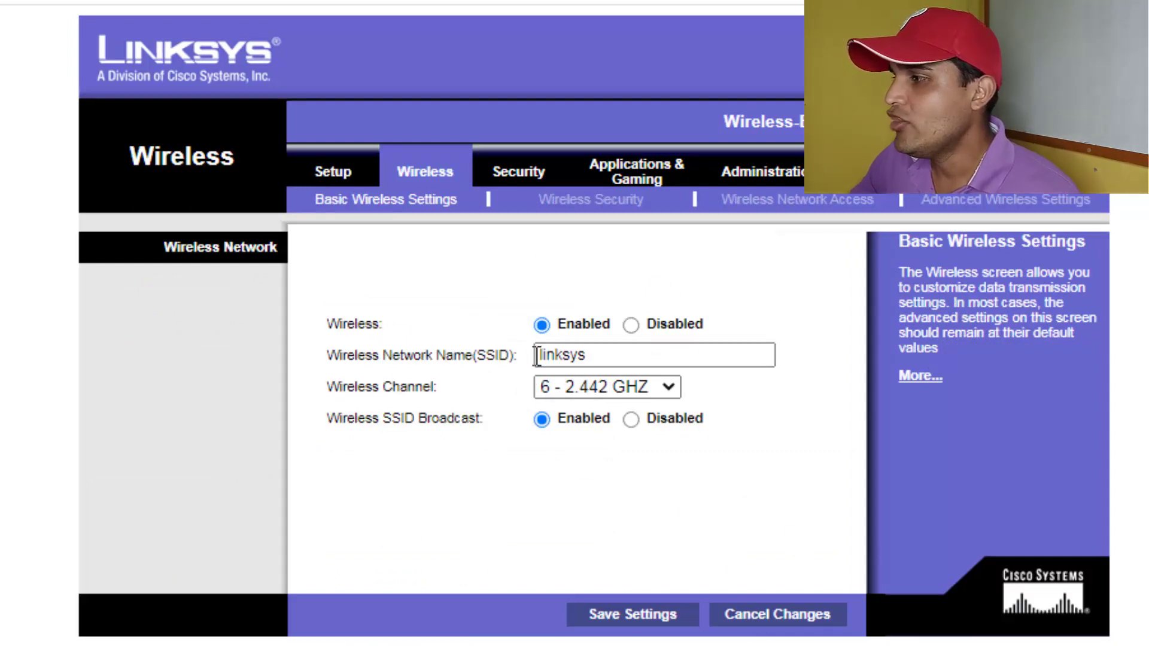
- Set SSID Broadcast to Disabled in the Linksys router's wireless settings
left_click(608, 359)
key("ctrl+a")
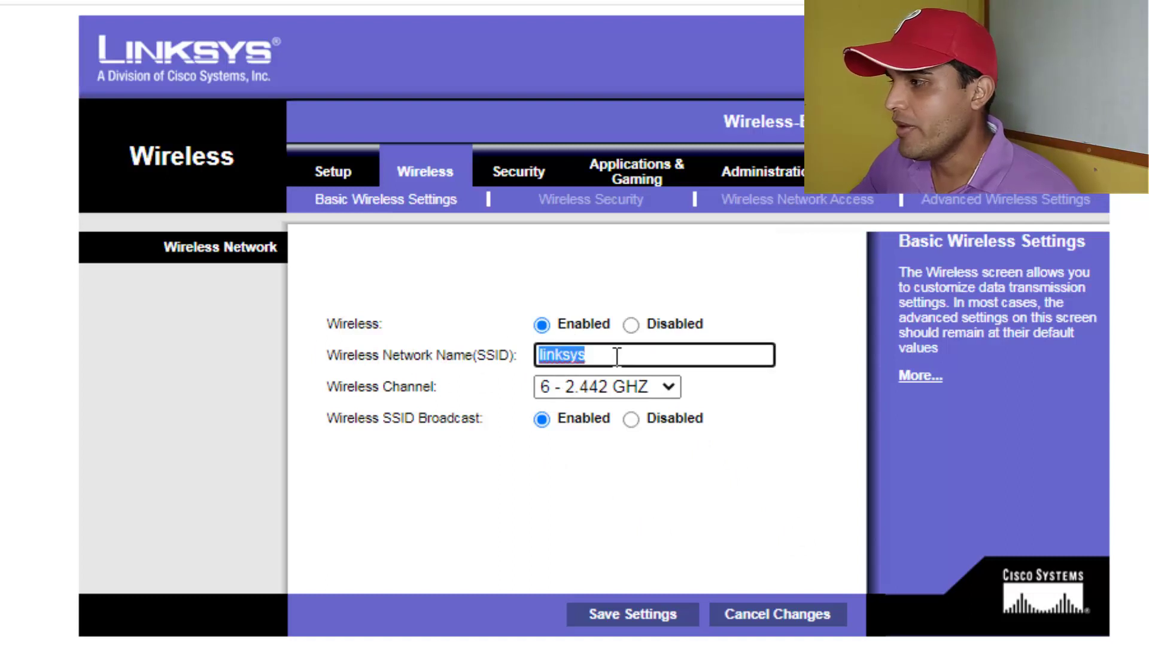
left_click(617, 357)
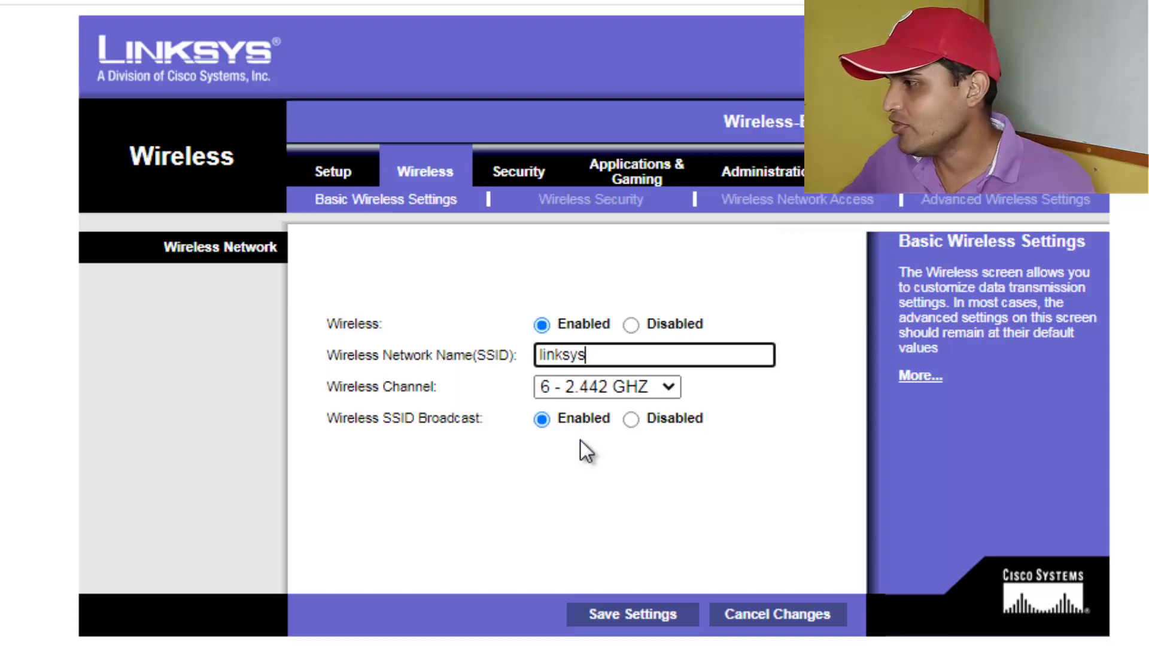
left_click(631, 420)
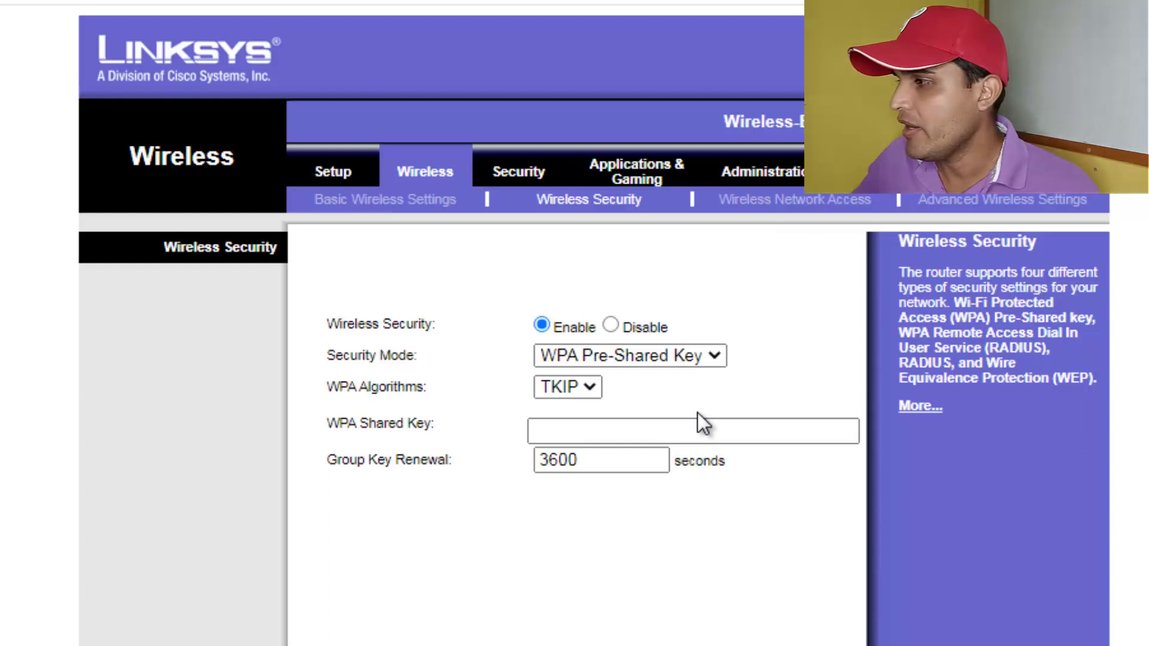
- Select the WPA Shared Key field on the router's Wireless Security page
left_click(595, 433)
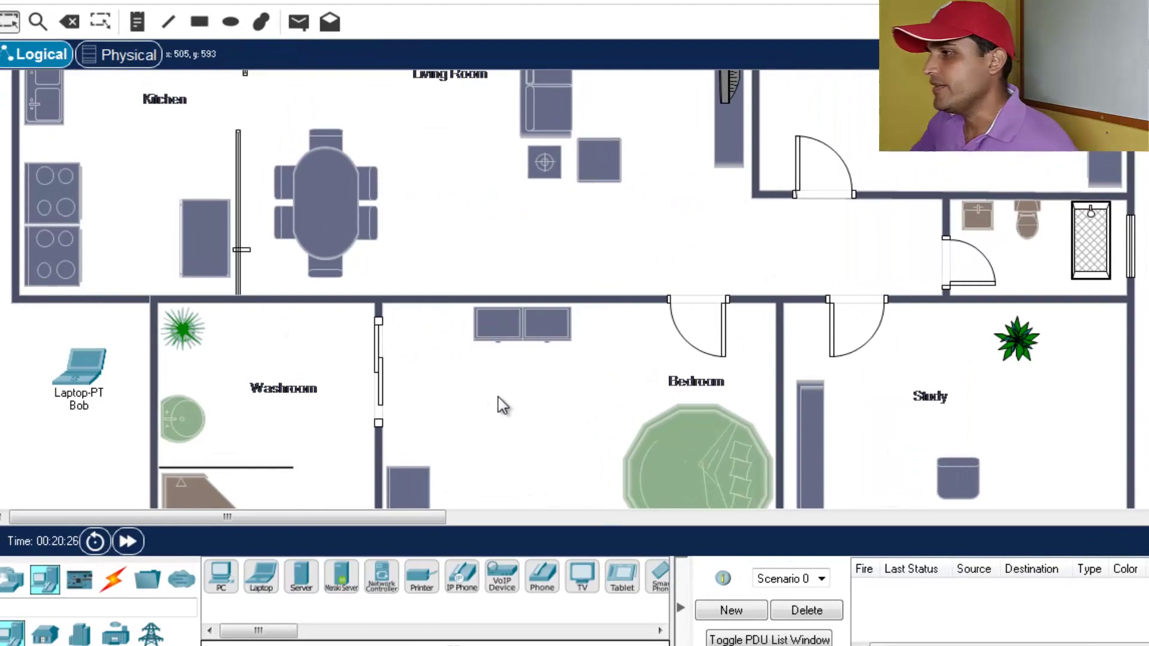
scroll(501, 401, "up", 3)
scroll(596, 442, "down", 1)
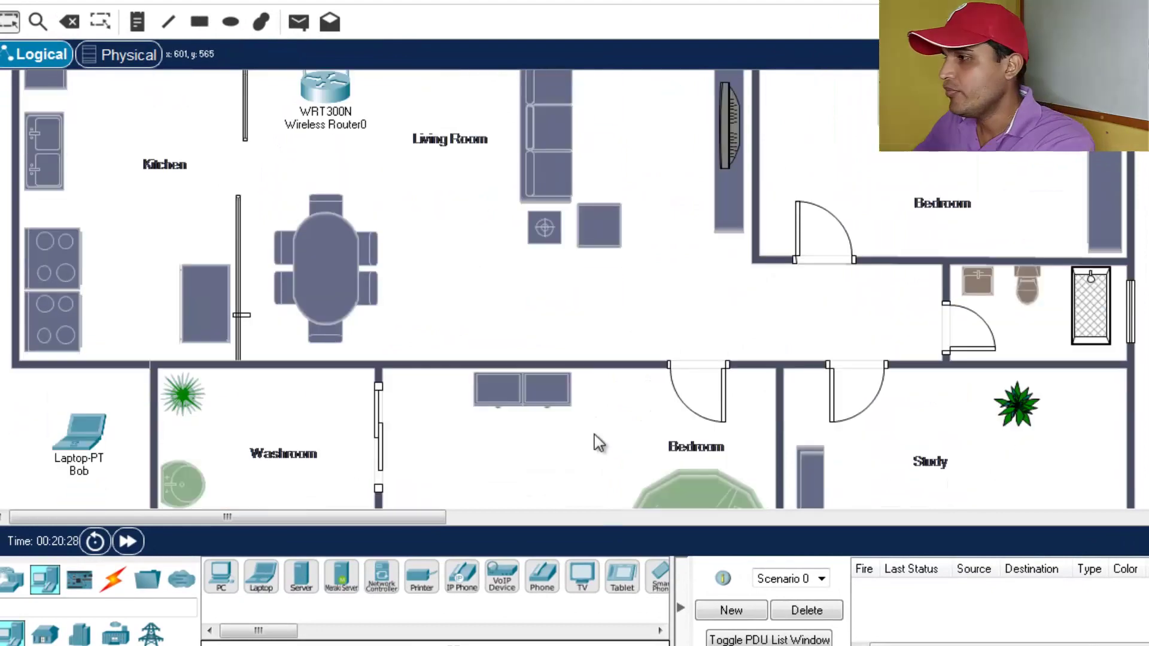
scroll(599, 442, "up", 3)
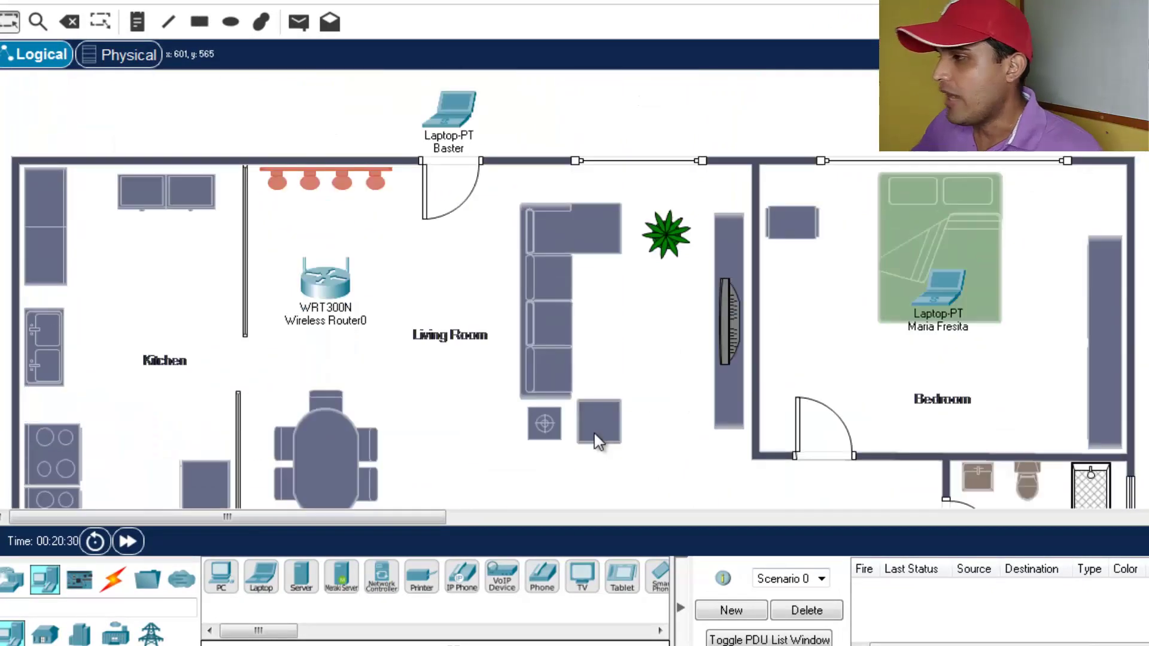
scroll(599, 441, "down", 2)
scroll(595, 434, "up", 2)
scroll(616, 347, "down", 6)
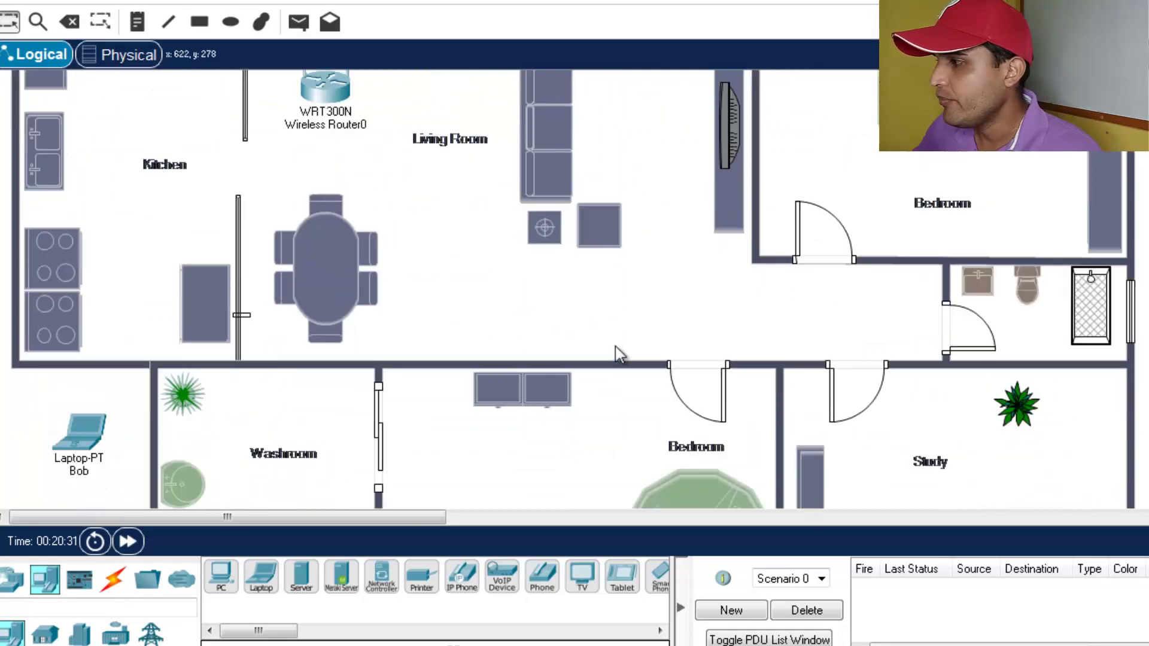
scroll(615, 347, "up", 5)
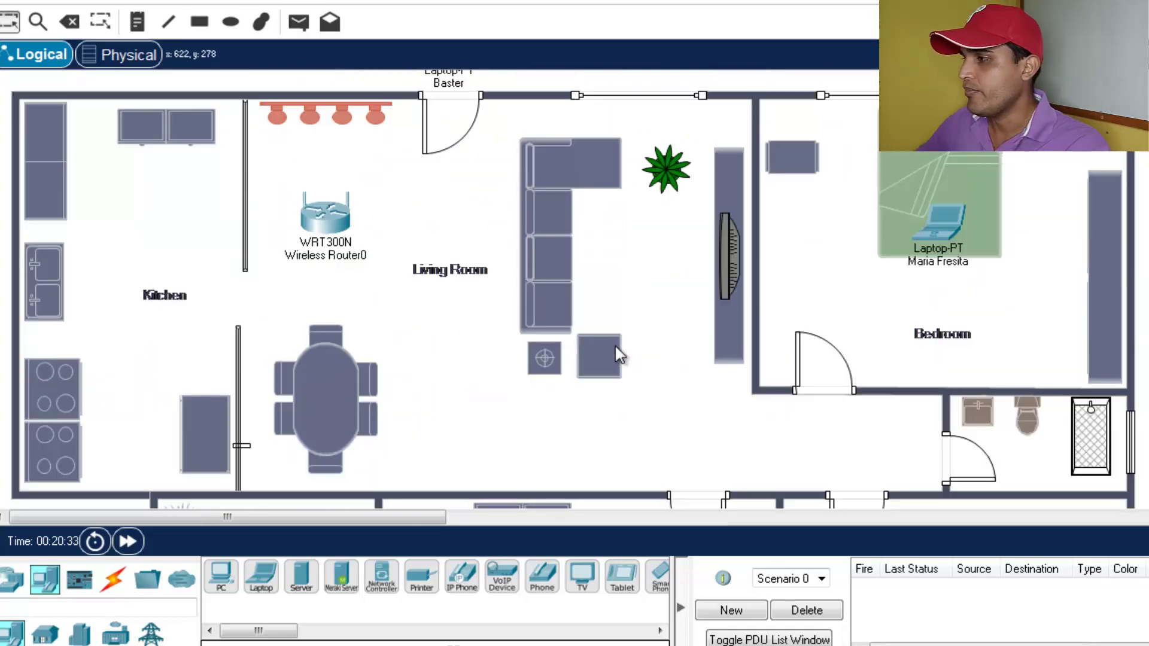
scroll(618, 357, "down", 1)
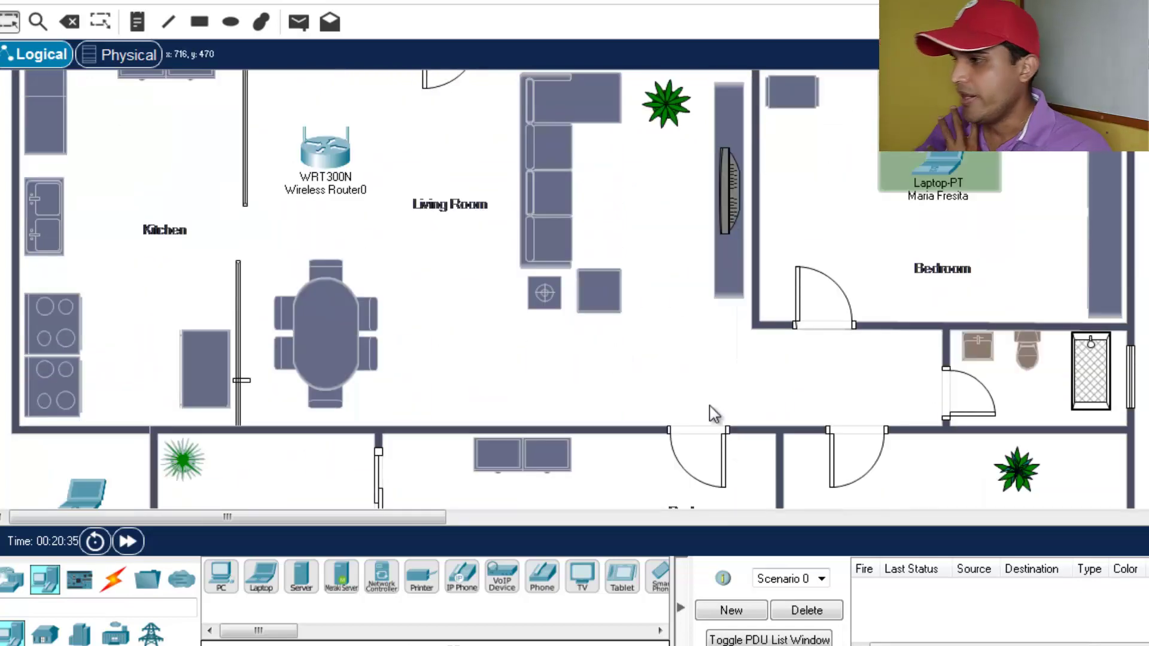
scroll(710, 410, "down", 3)
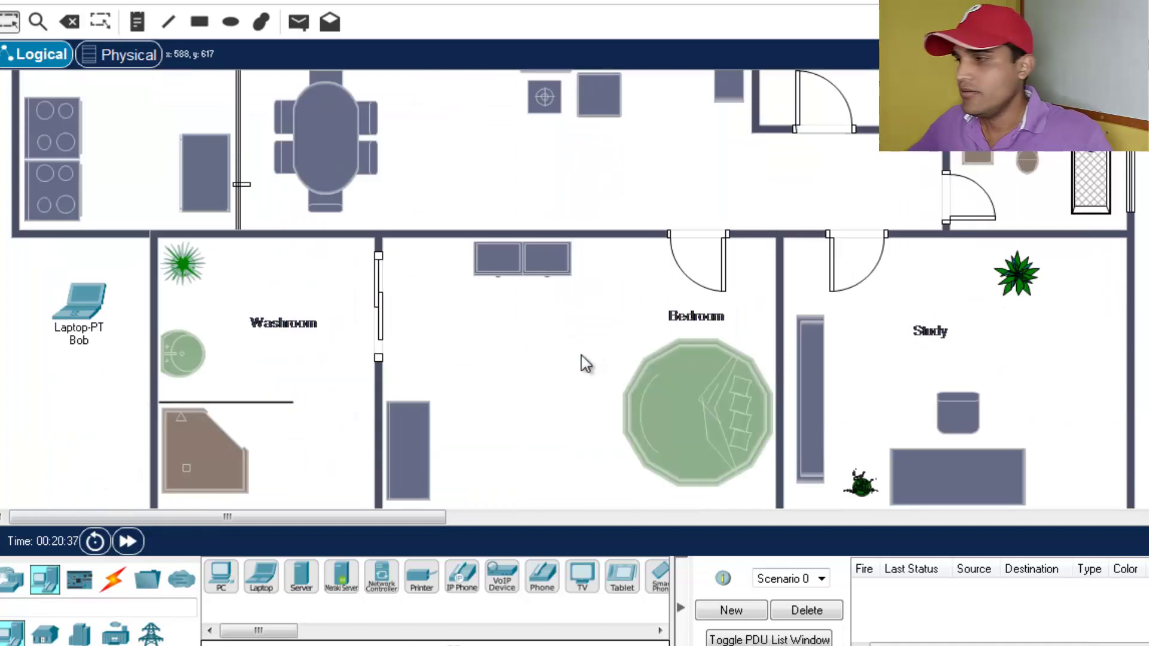
scroll(580, 354, "up", 2)
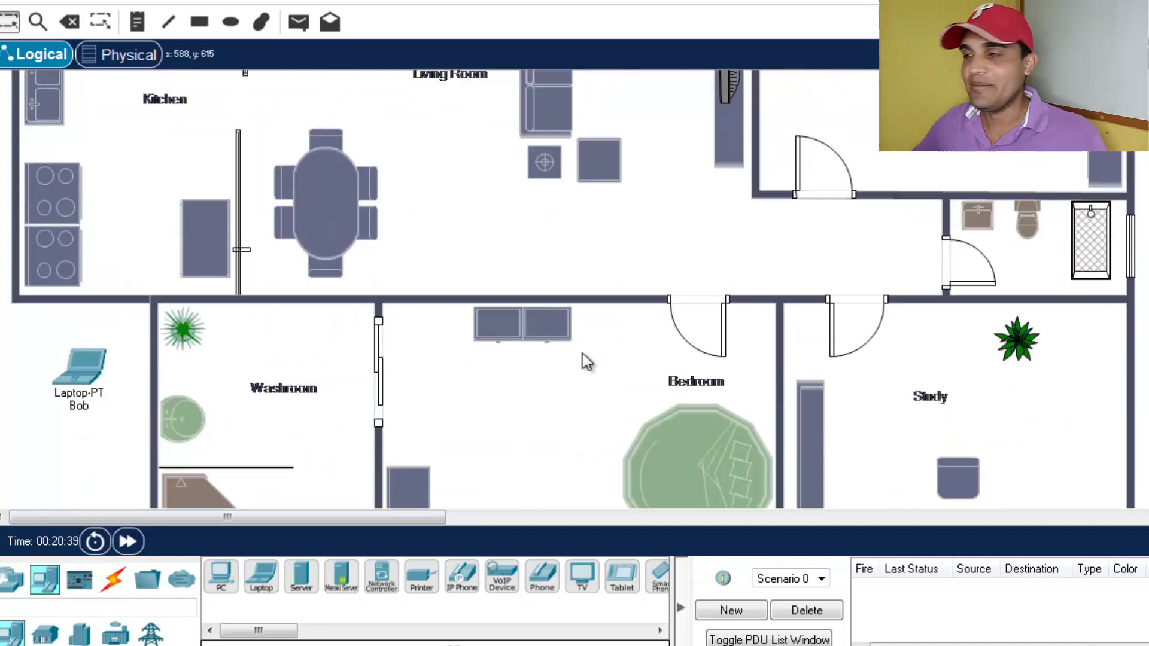
scroll(585, 359, "up", 2)
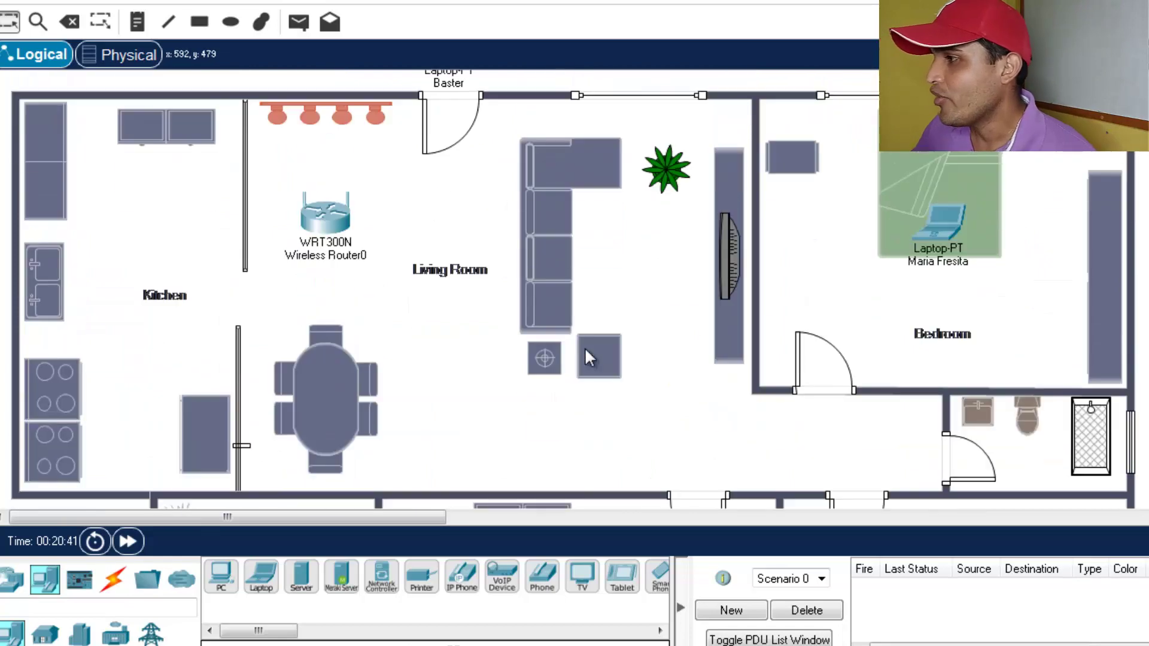
scroll(587, 353, "up", 1)
scroll(674, 374, "down", 1)
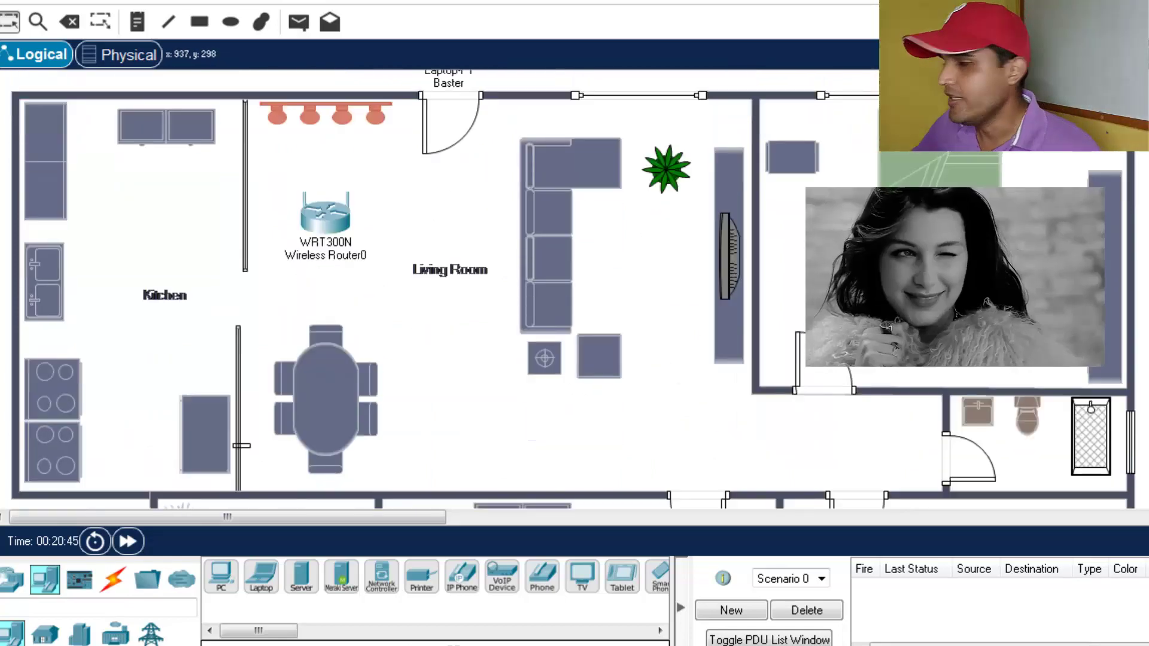
mouse_move(944, 250)
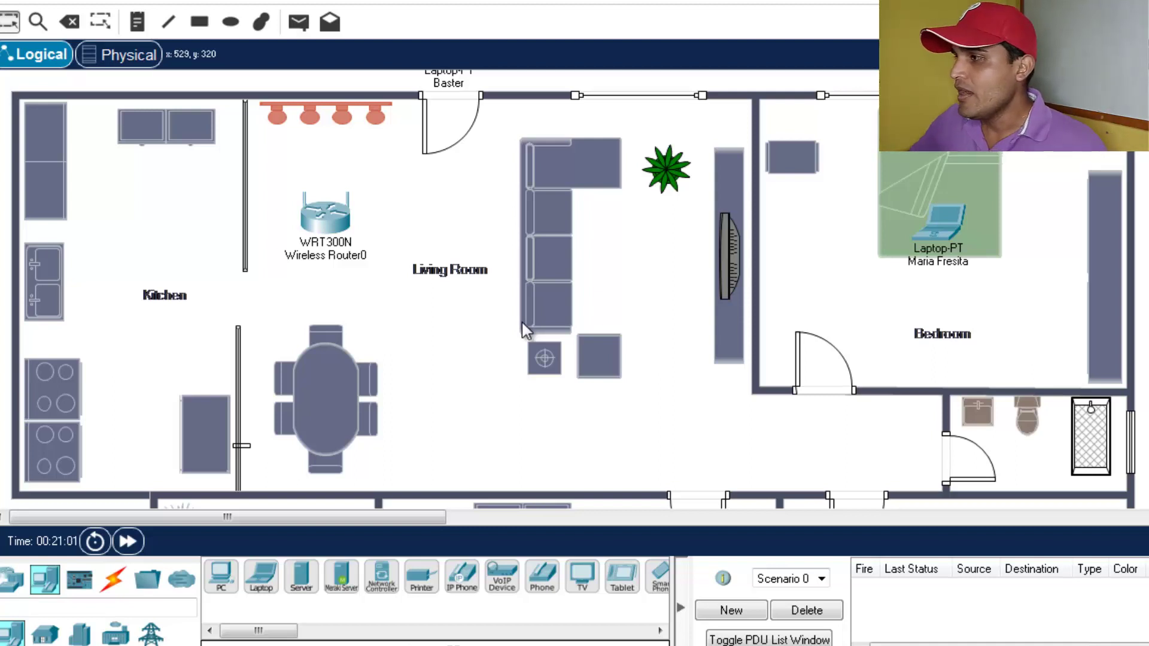
scroll(522, 321, "up", 3)
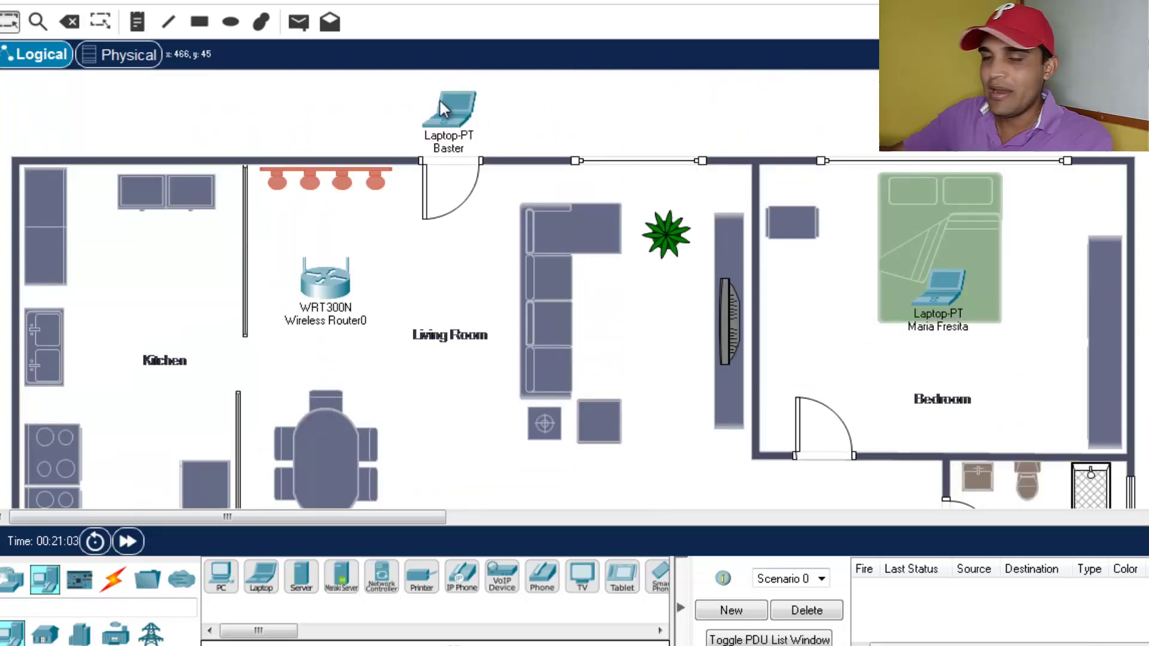
mouse_move(431, 122)
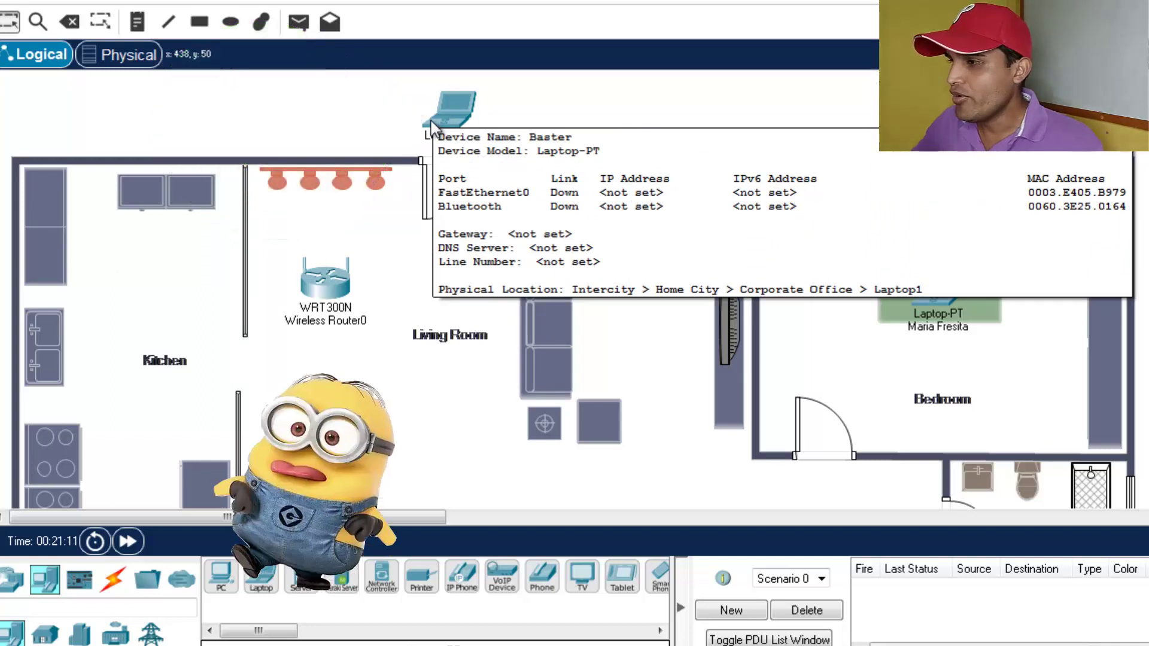
scroll(552, 433, "down", 3)
scroll(141, 402, "down", 3)
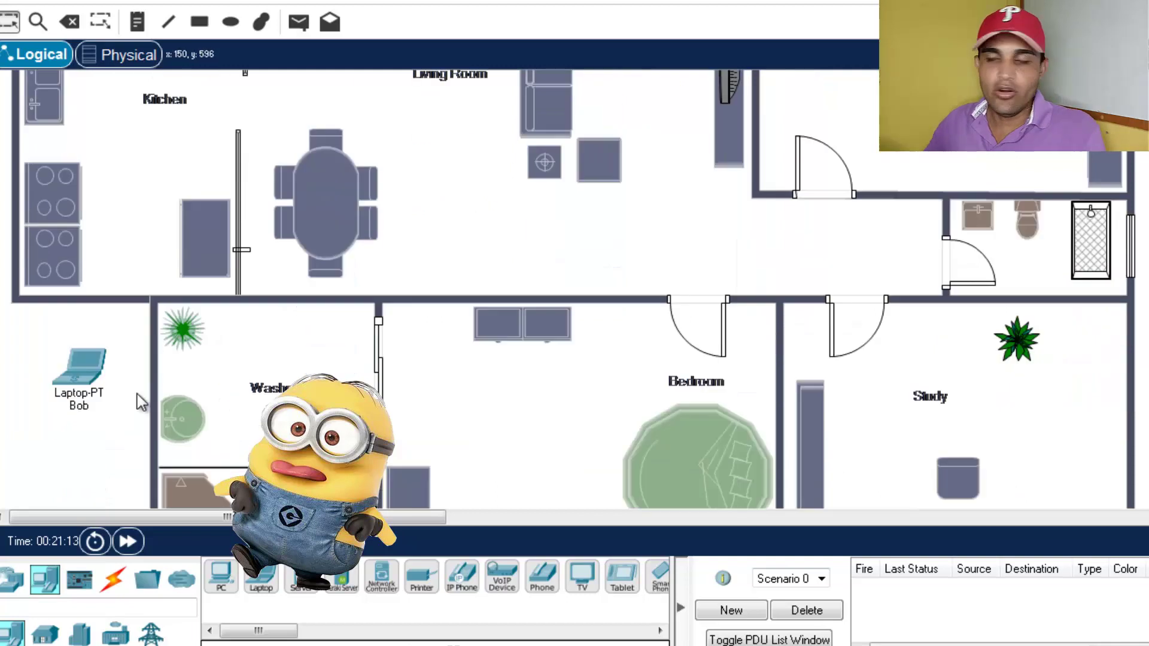
mouse_move(98, 379)
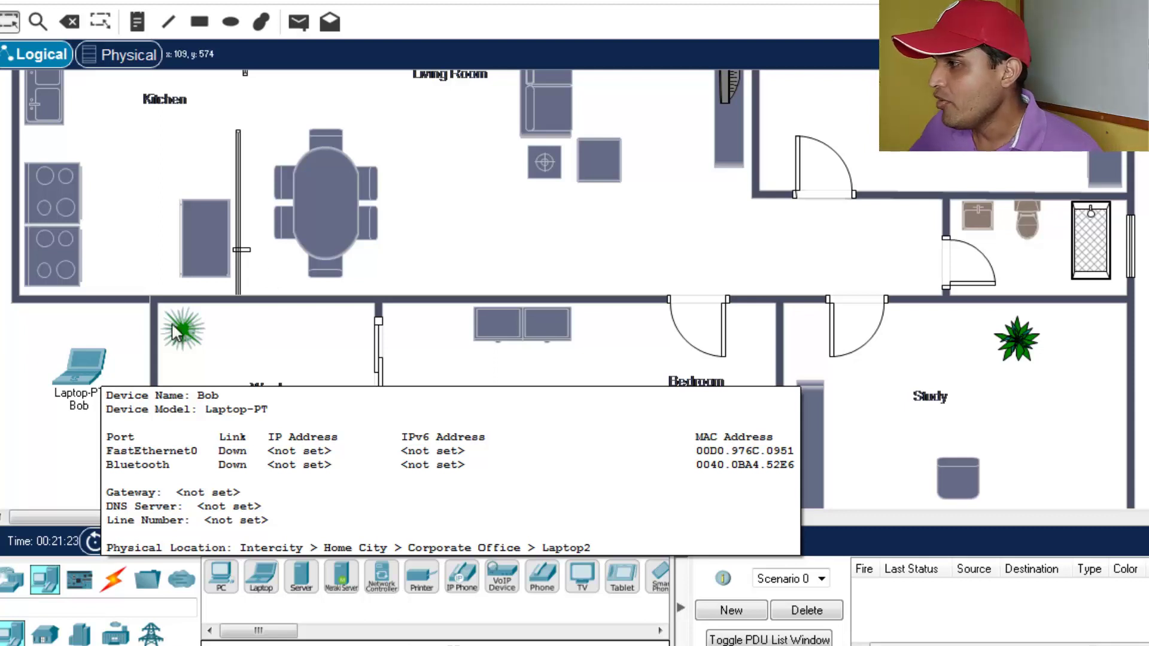
scroll(603, 249, "up", 3)
scroll(644, 344, "up", 1)
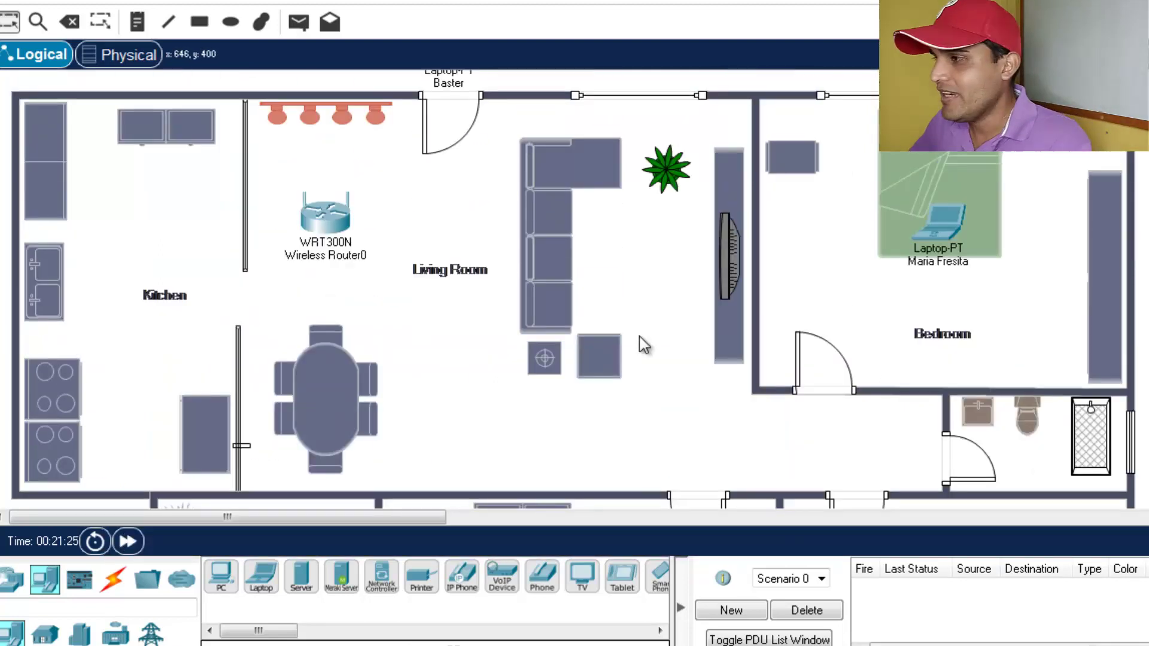
scroll(641, 342, "up", 1)
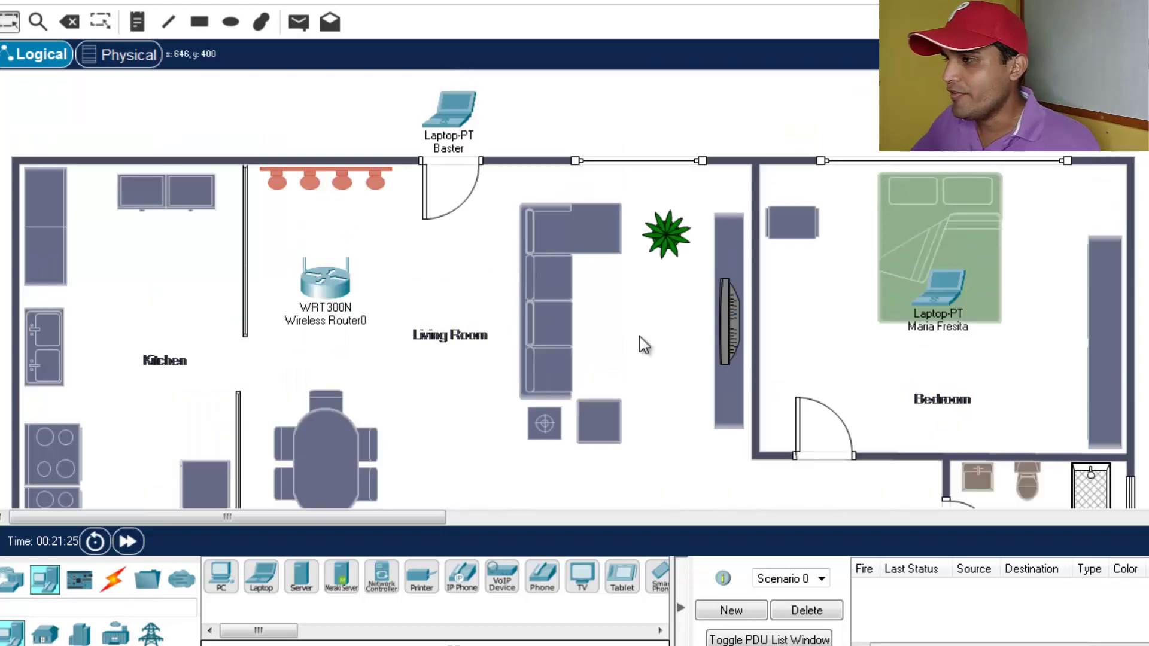
- In the WRT300N's Basic Wireless settings, replace the Default SSID with mariared
left_click(346, 290)
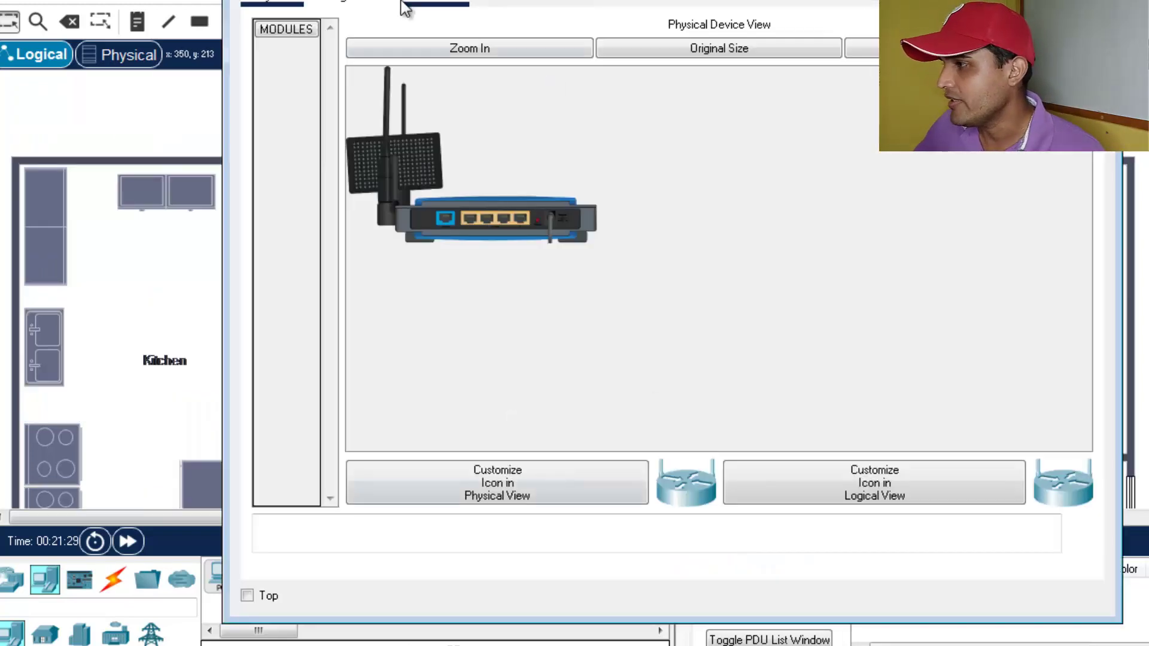
left_click(397, 5)
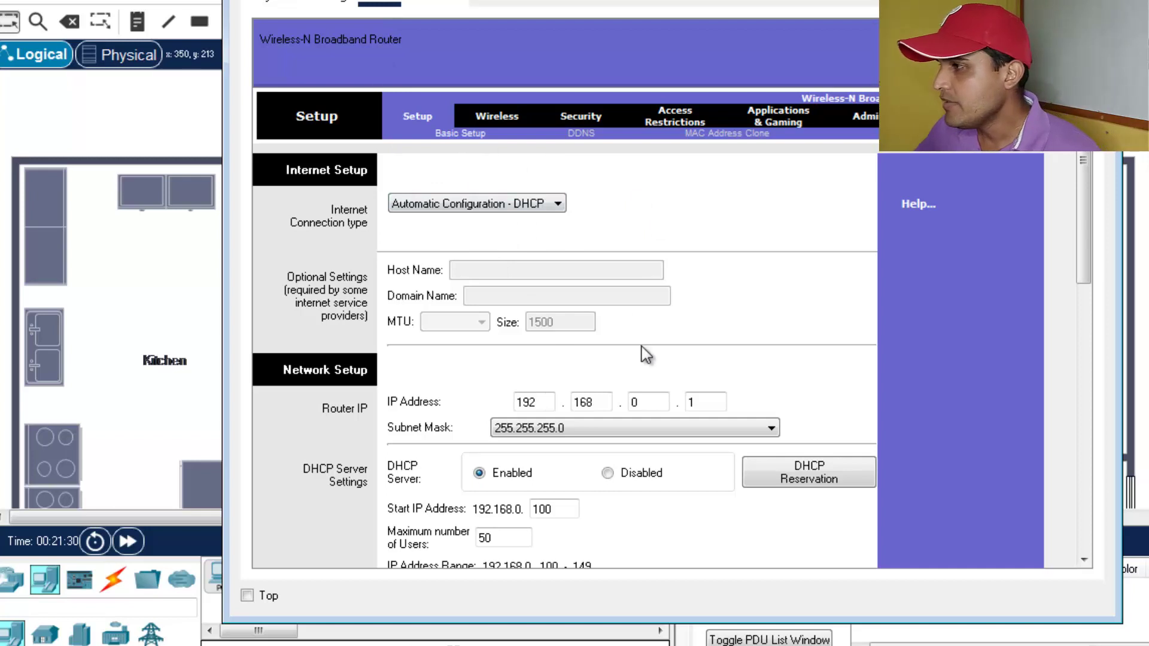
left_click(498, 119)
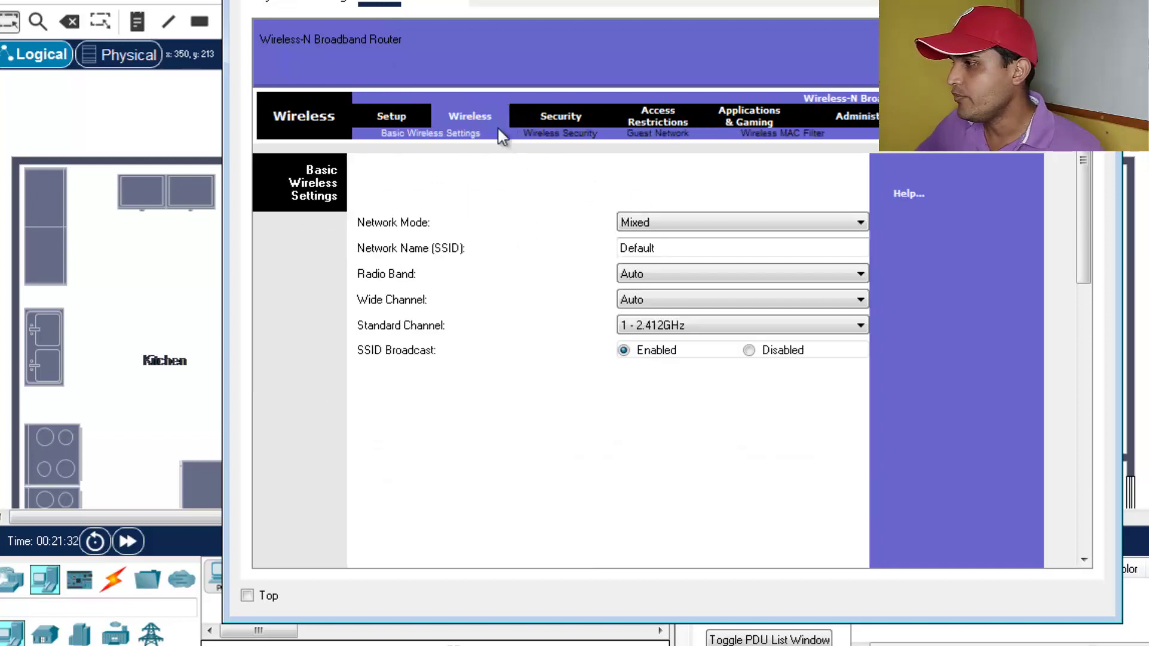
left_click_drag(658, 248, 587, 214)
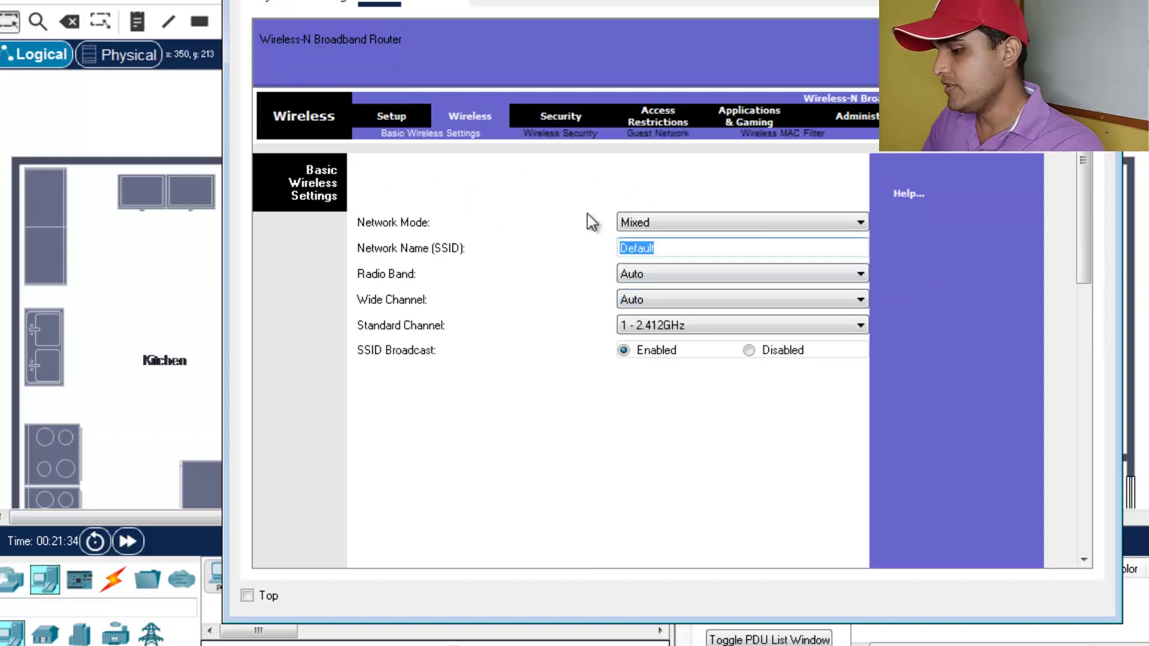
key("BackSpace")
type("m")
type("ired")
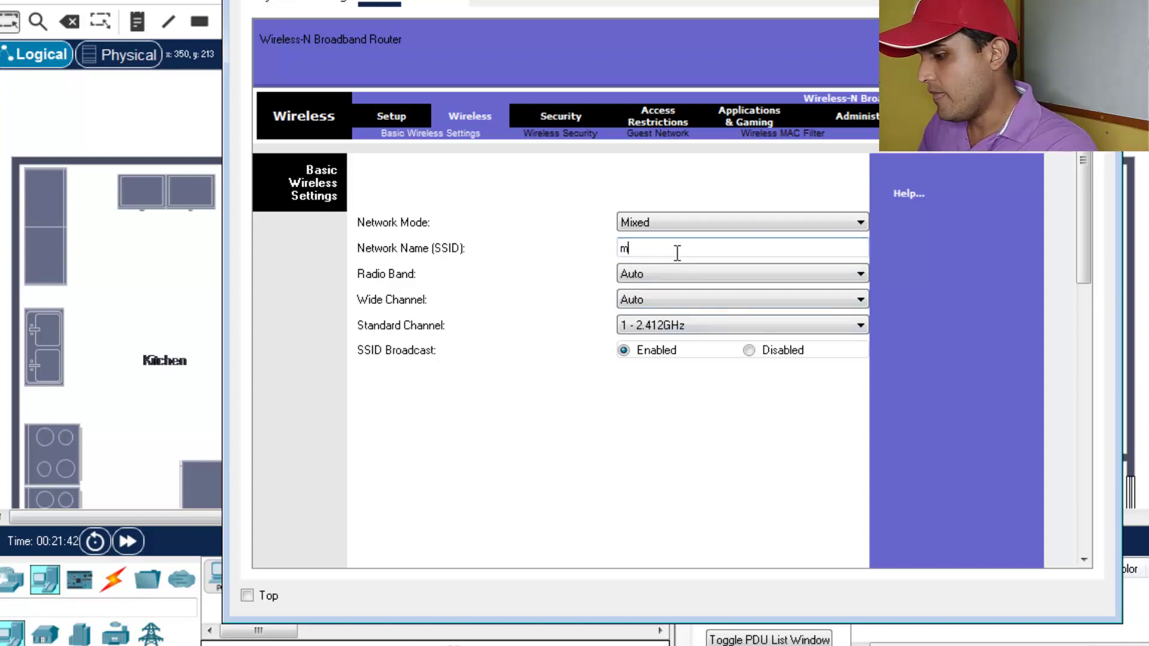
type("riared")
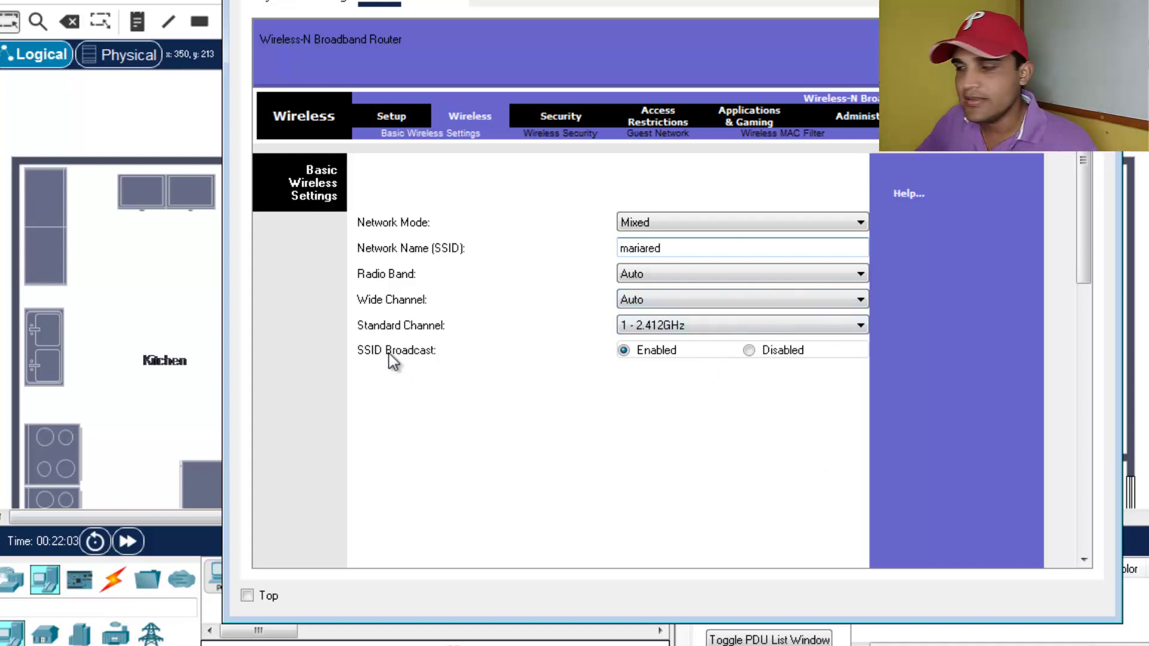
- Disable SSID broadcast and save the router's wireless settings
left_click(748, 352)
scroll(721, 430, "down", 5)
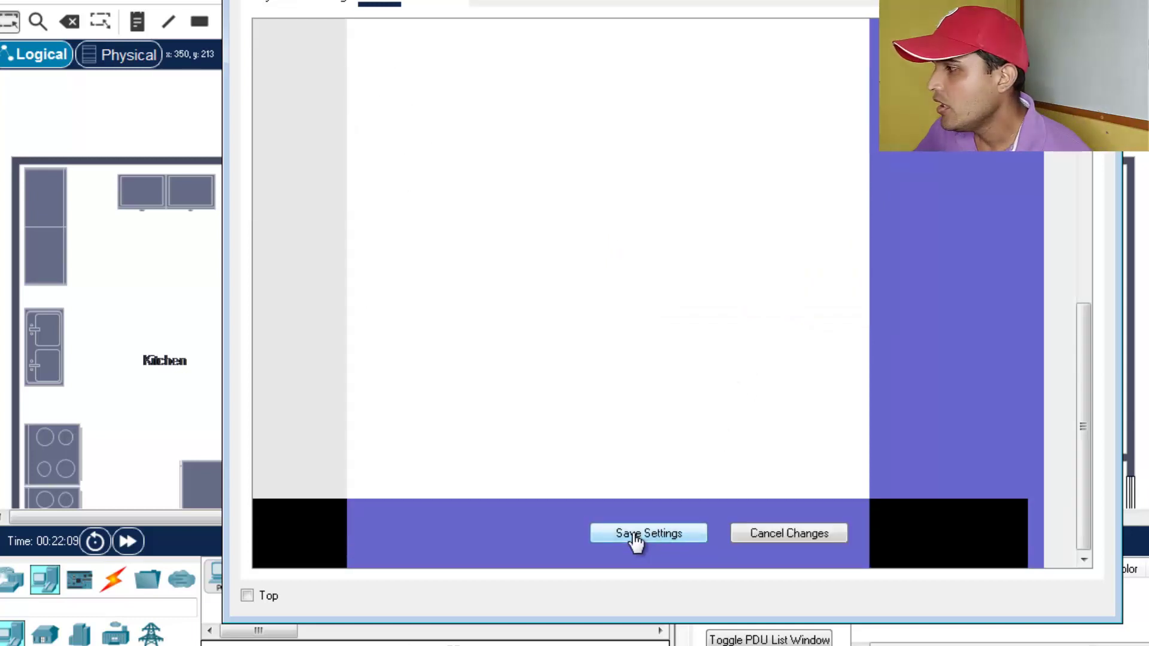
left_click(636, 534)
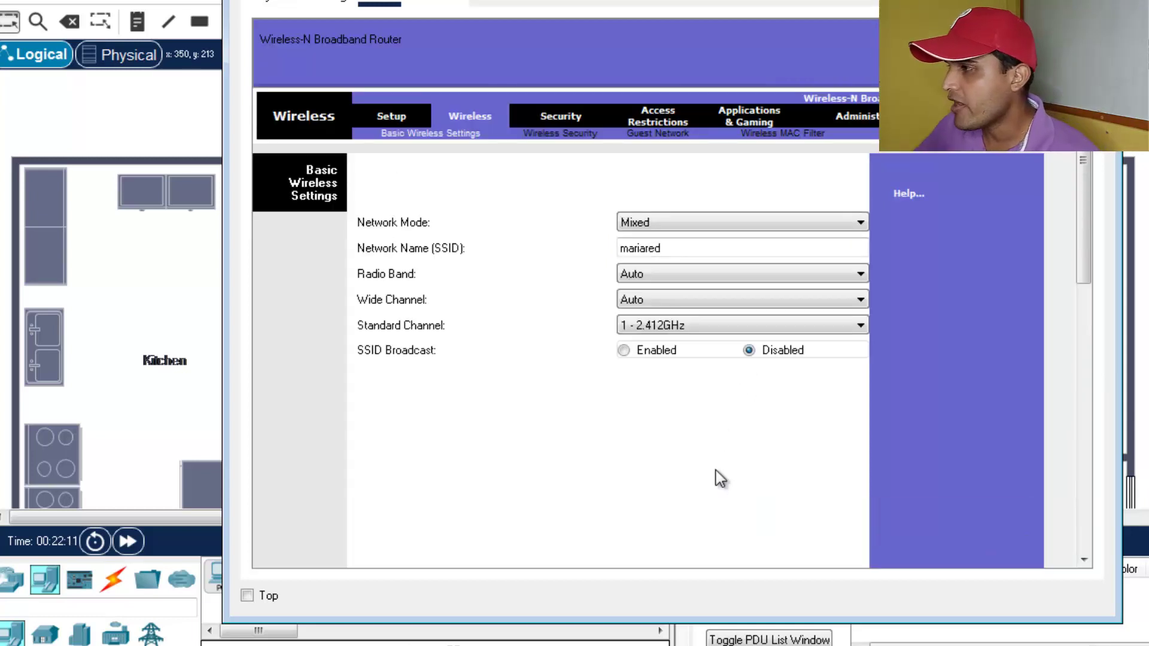
left_click(563, 136)
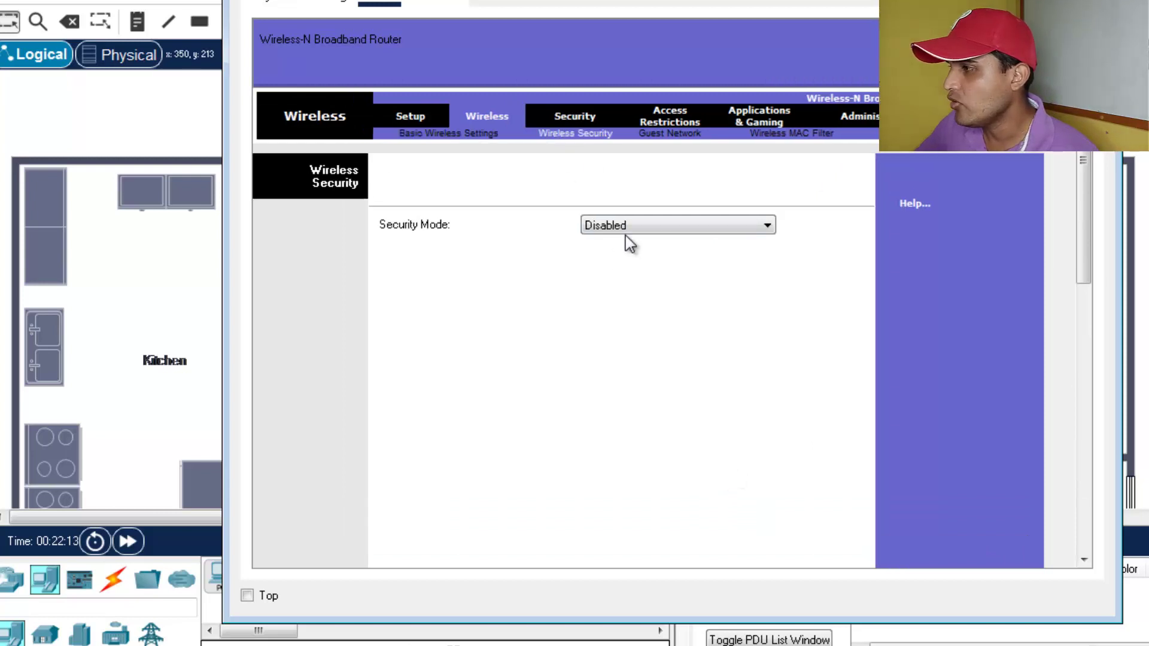
- Set the router's security mode to WPA Personal, enter a new passphrase, and close the router window
left_click(716, 228)
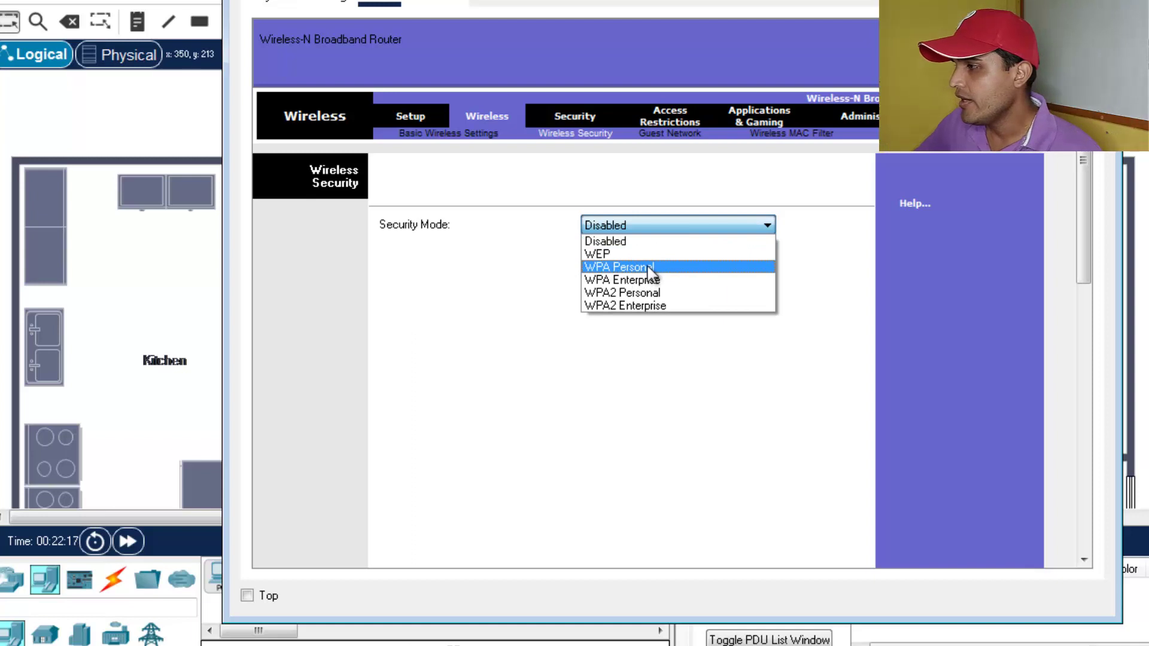
left_click(651, 269)
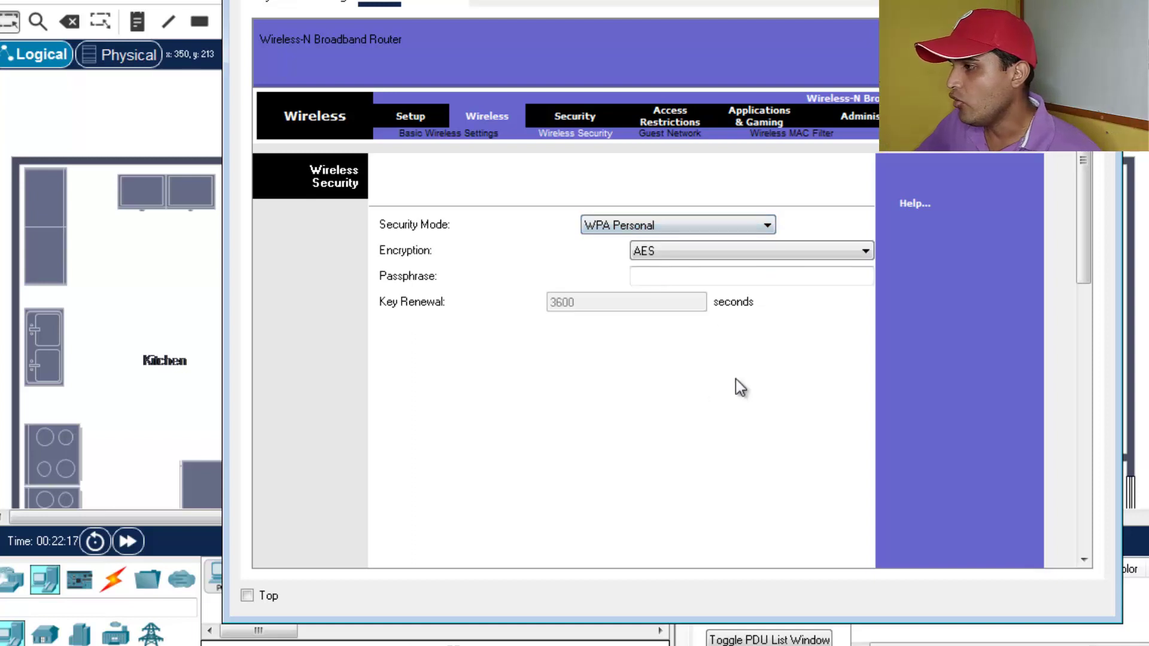
left_click(666, 274)
type("123456789")
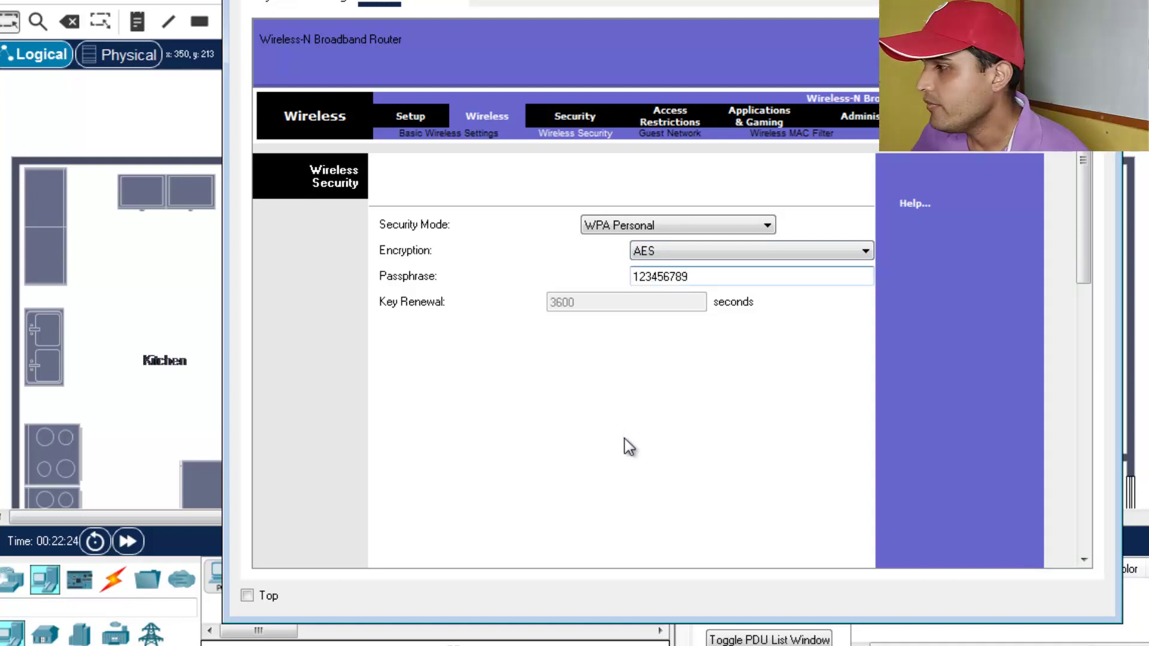
scroll(666, 468, "down", 10)
scroll(686, 531, "down", 2)
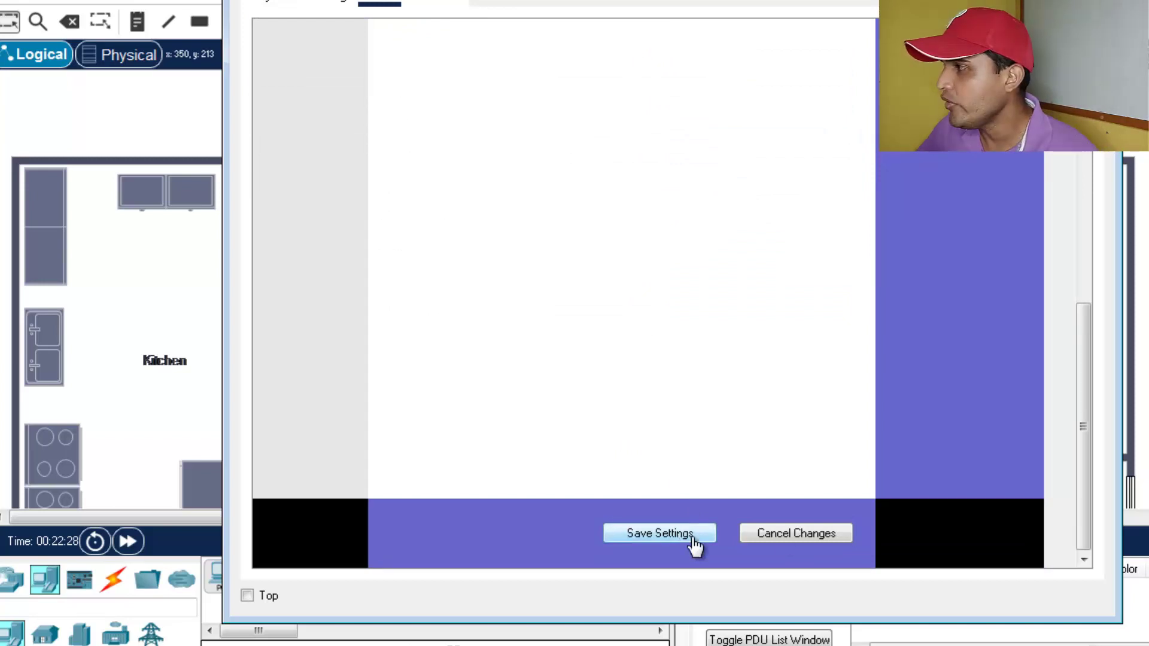
left_click(1104, 1)
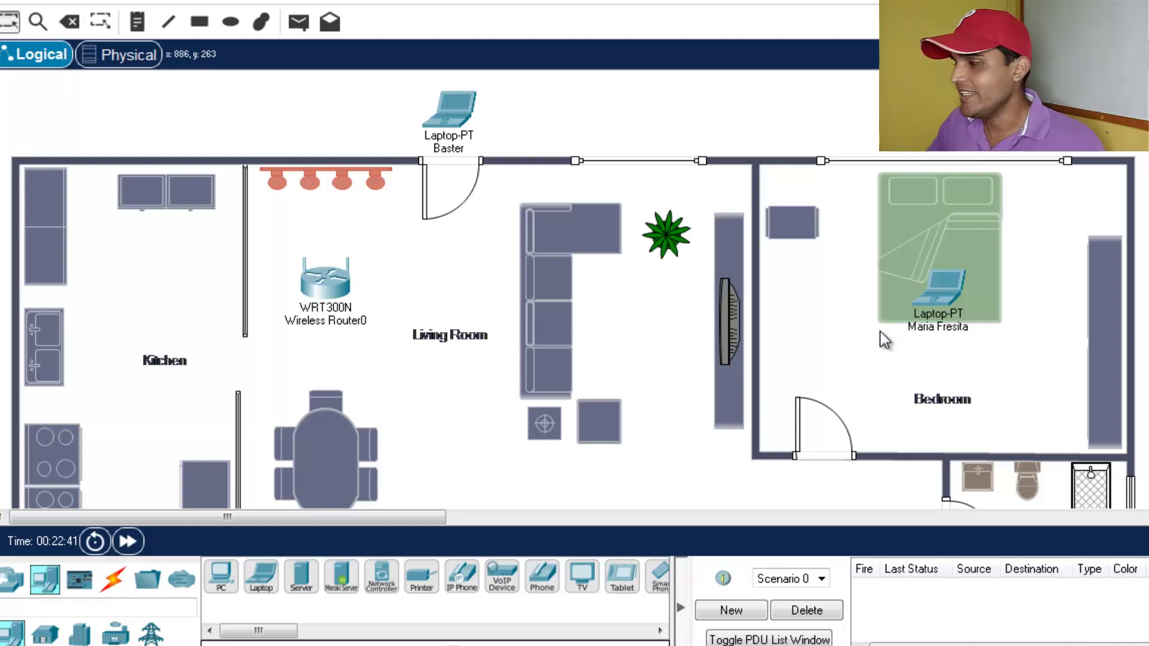
- Review the bedroom laptop's Config pages, including TCP settings and the wired interface's IP settings
left_click(949, 287)
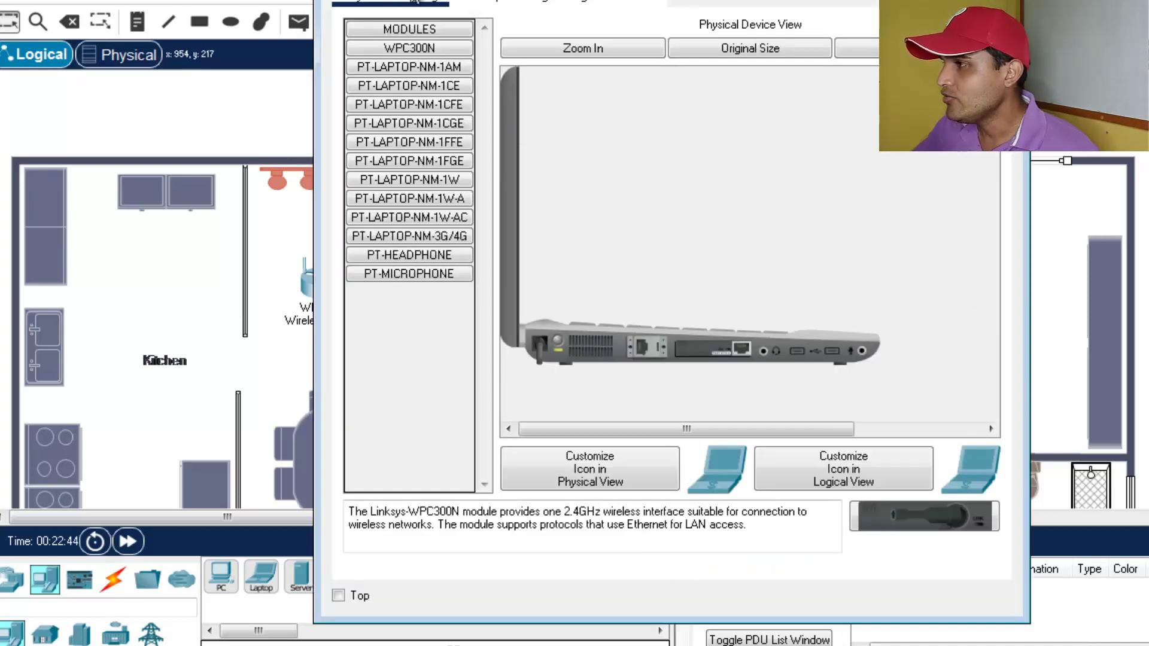
left_click(437, 6)
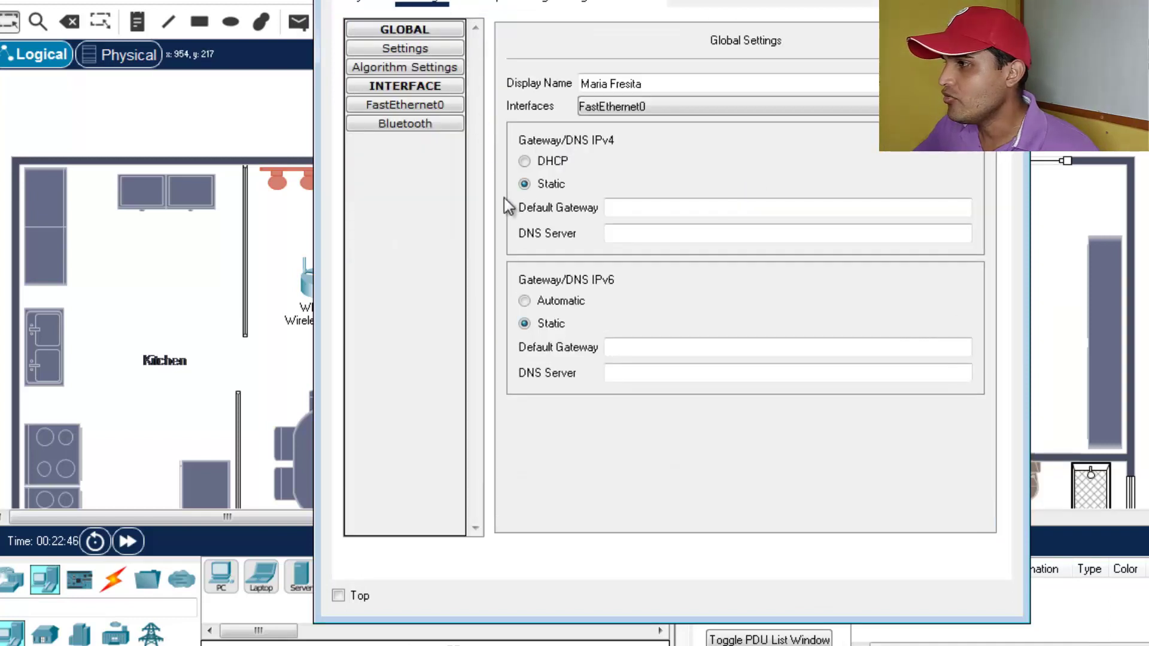
left_click(441, 75)
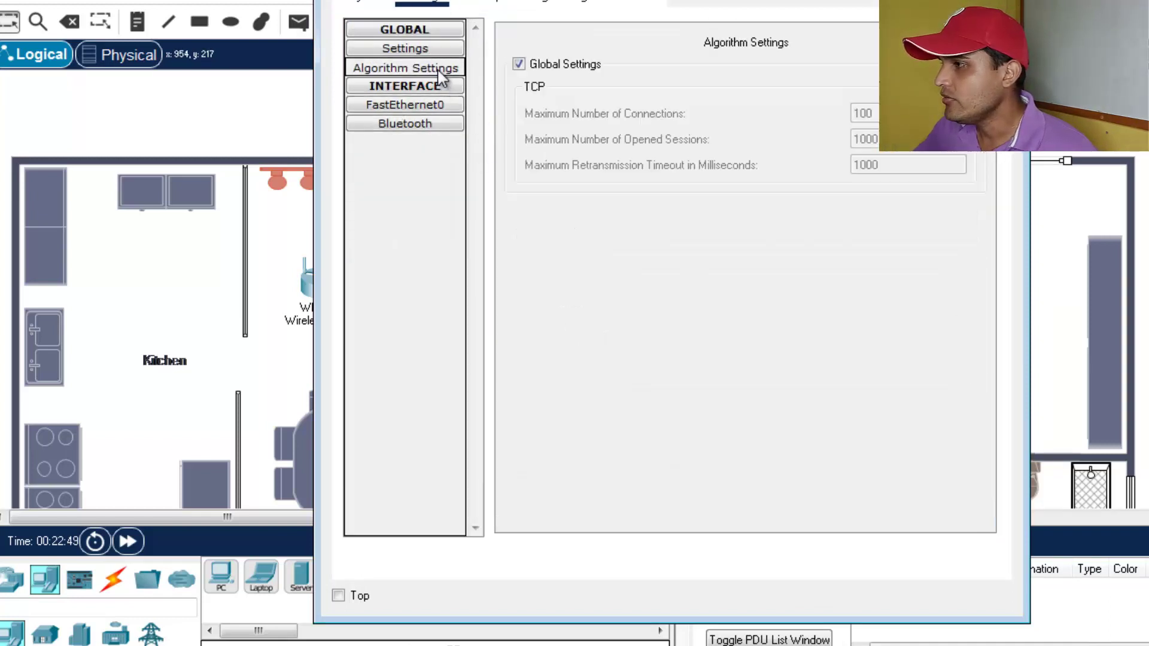
left_click(416, 108)
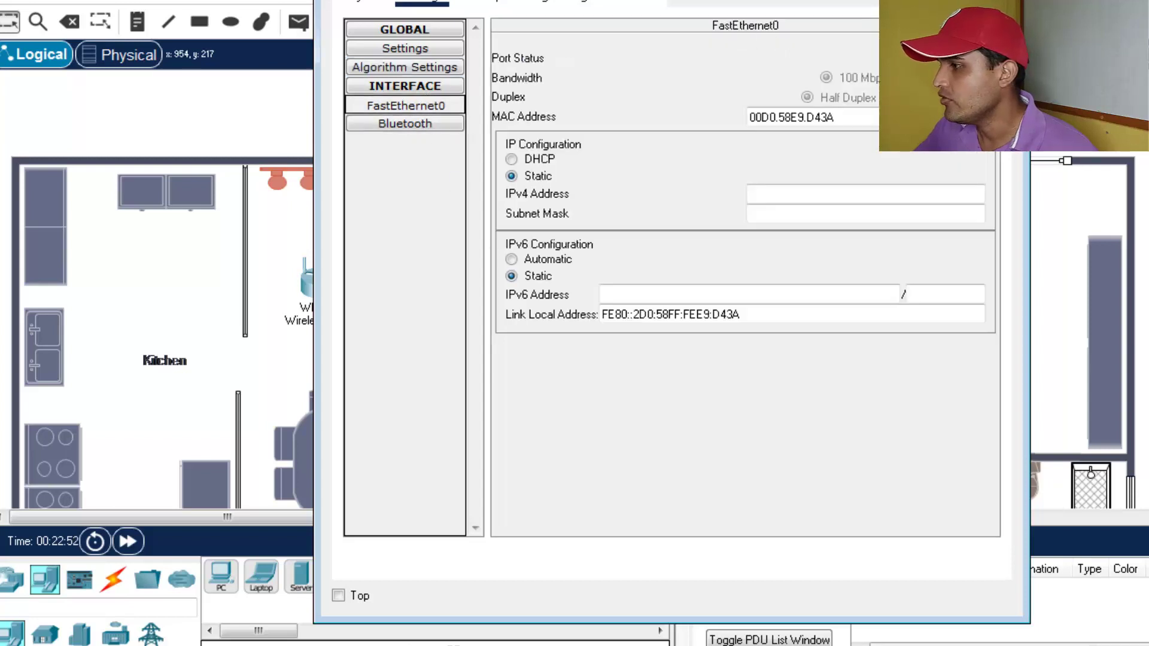
left_click(383, 2)
- Power off the laptop, install the WPC300N wireless module, and power it back on
left_click(562, 338)
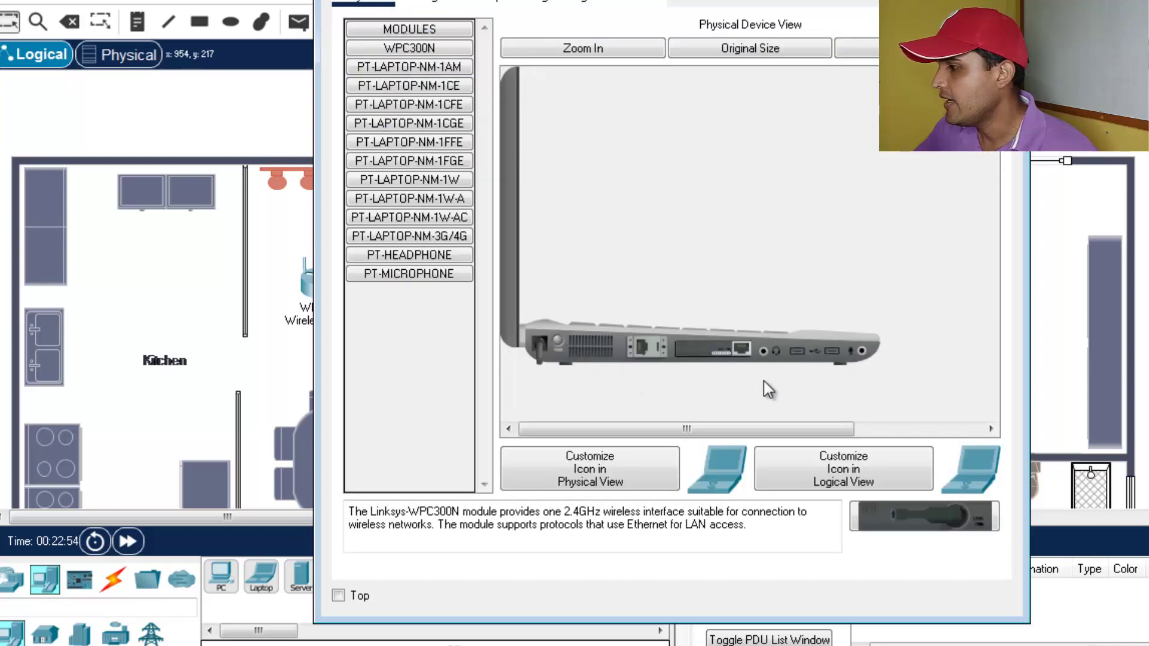
left_click_drag(910, 515, 713, 352)
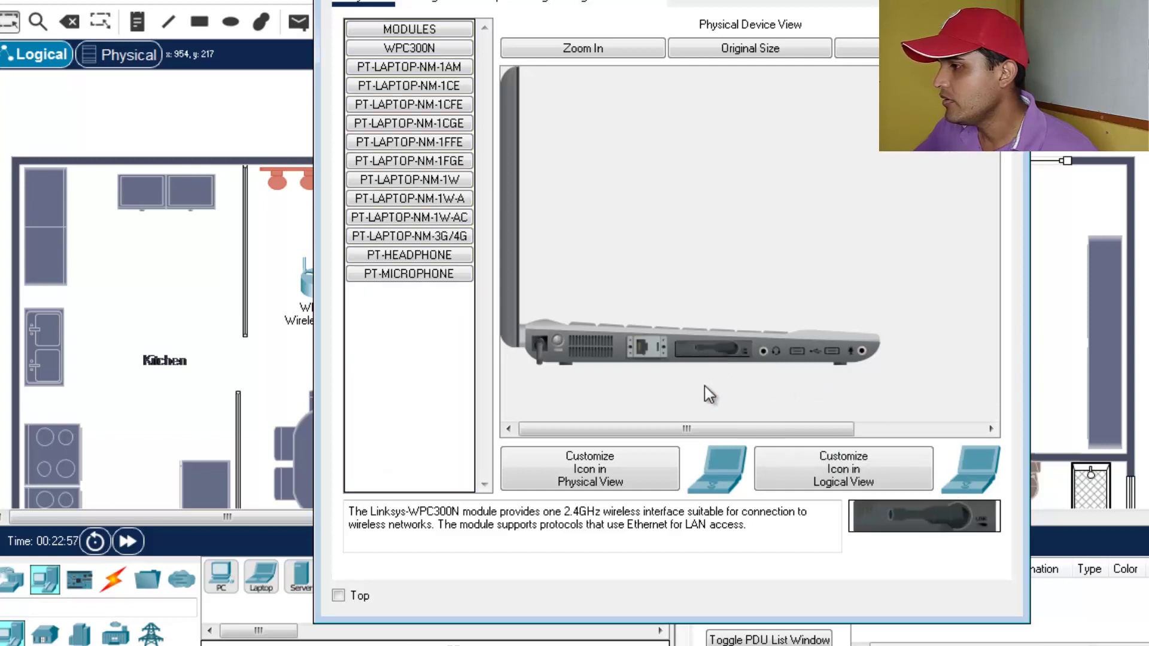
left_click(556, 341)
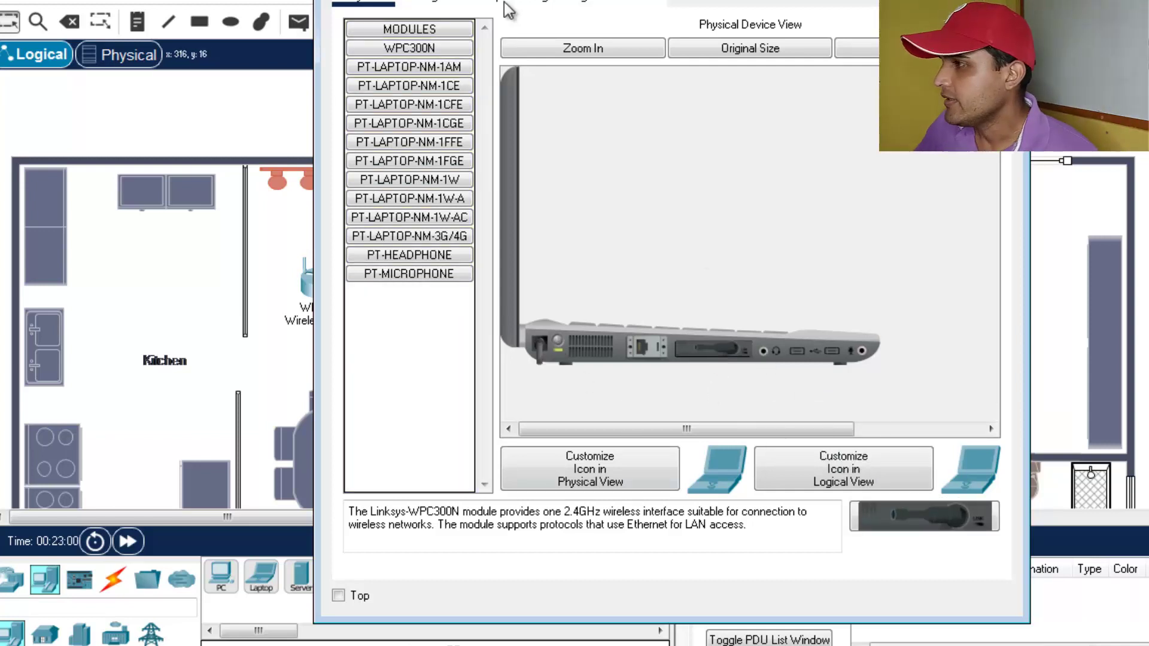
- On the laptop's Wireless0 config page, replace the Default SSID with mariared
left_click(426, 3)
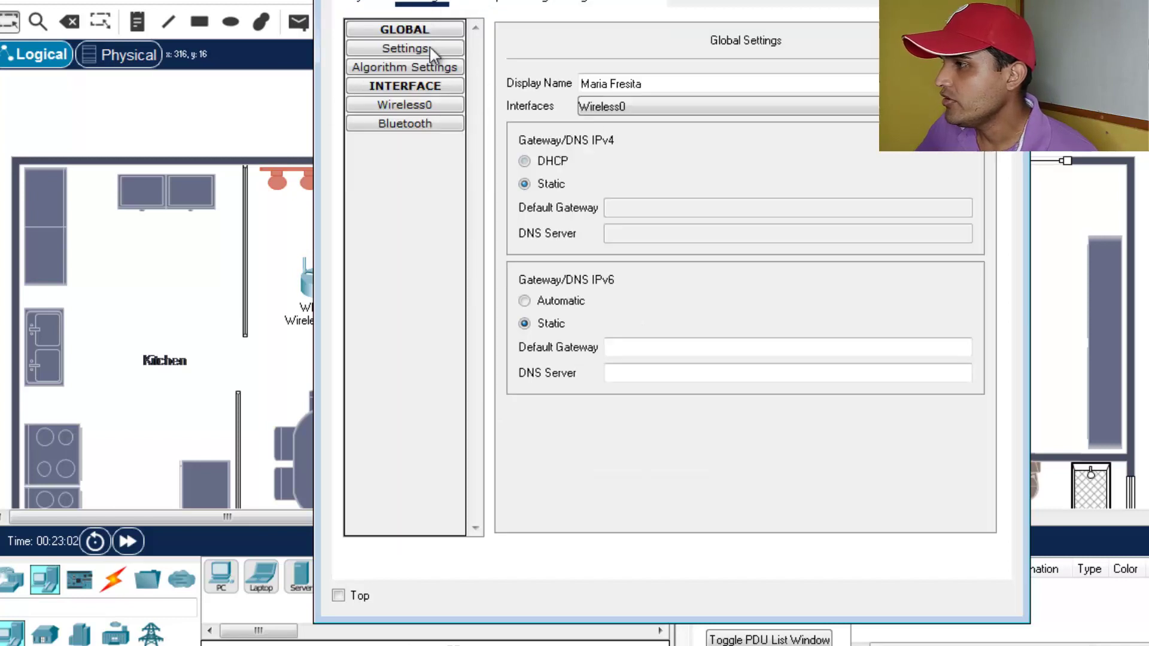
left_click(363, 3)
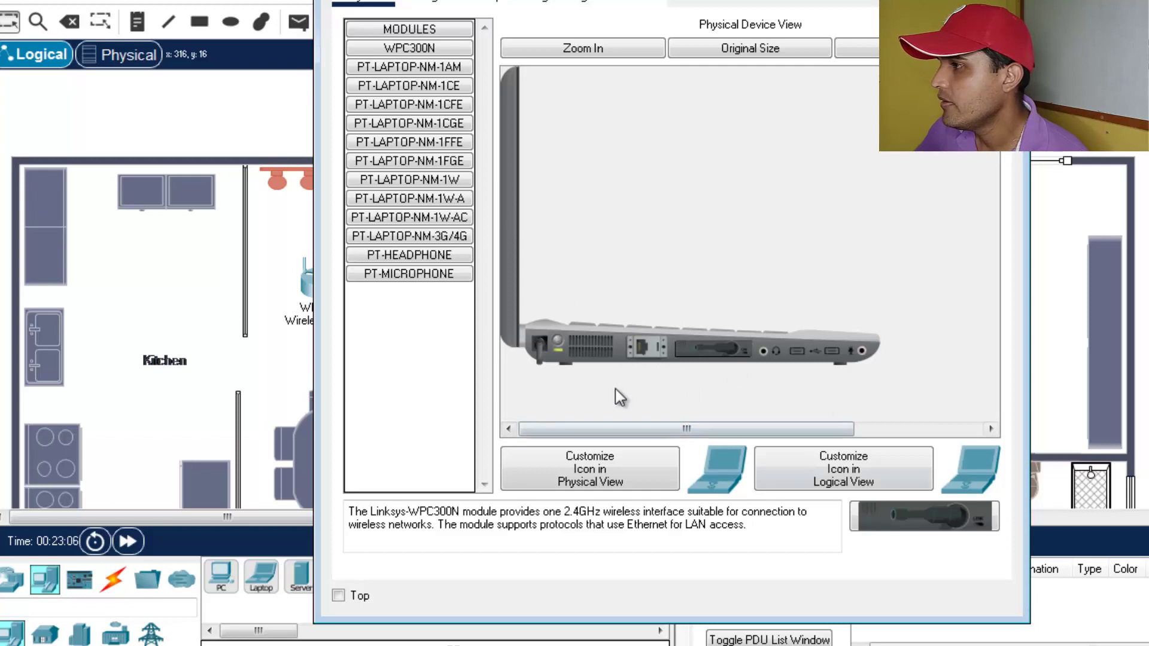
left_click(426, 3)
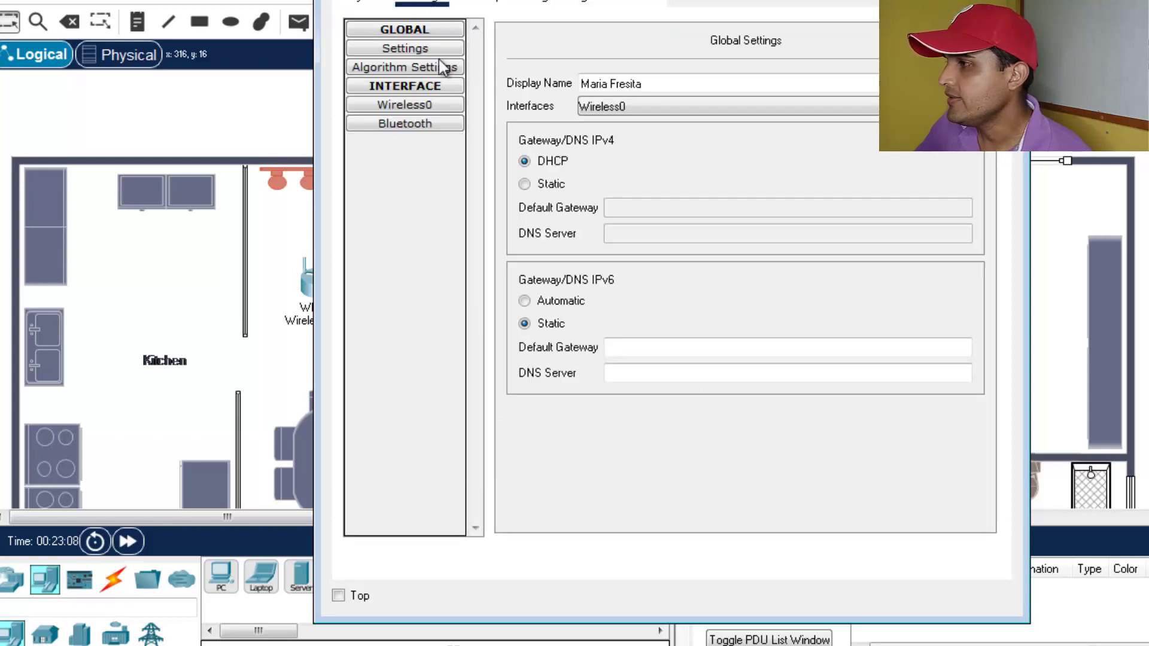
left_click(424, 105)
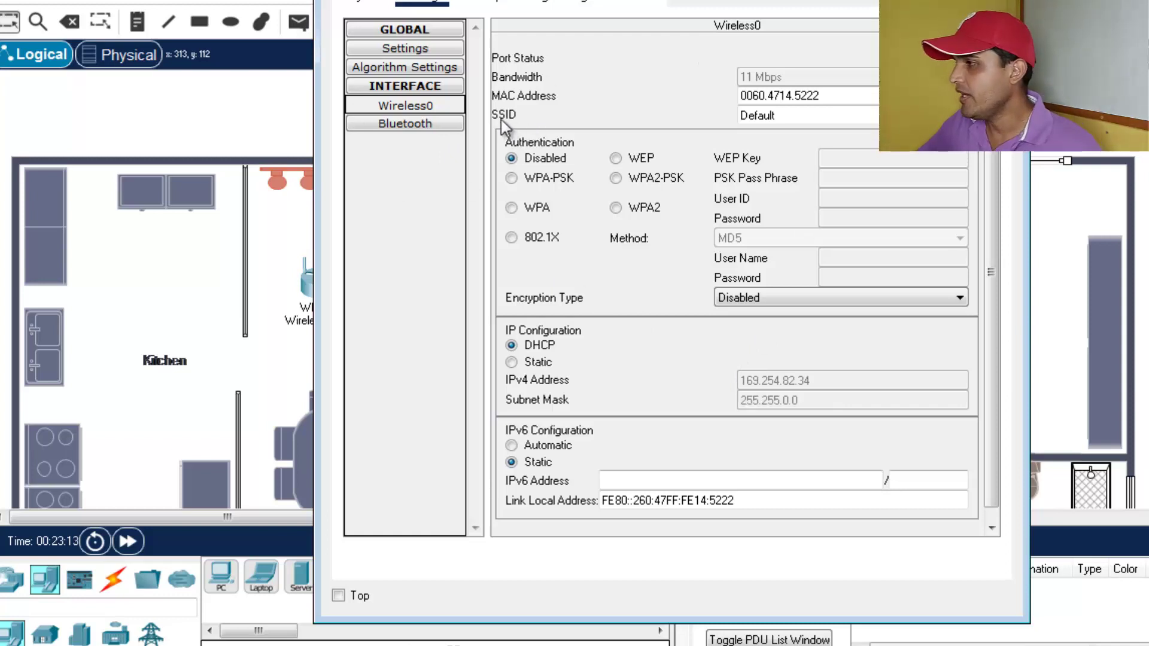
double_click(789, 114)
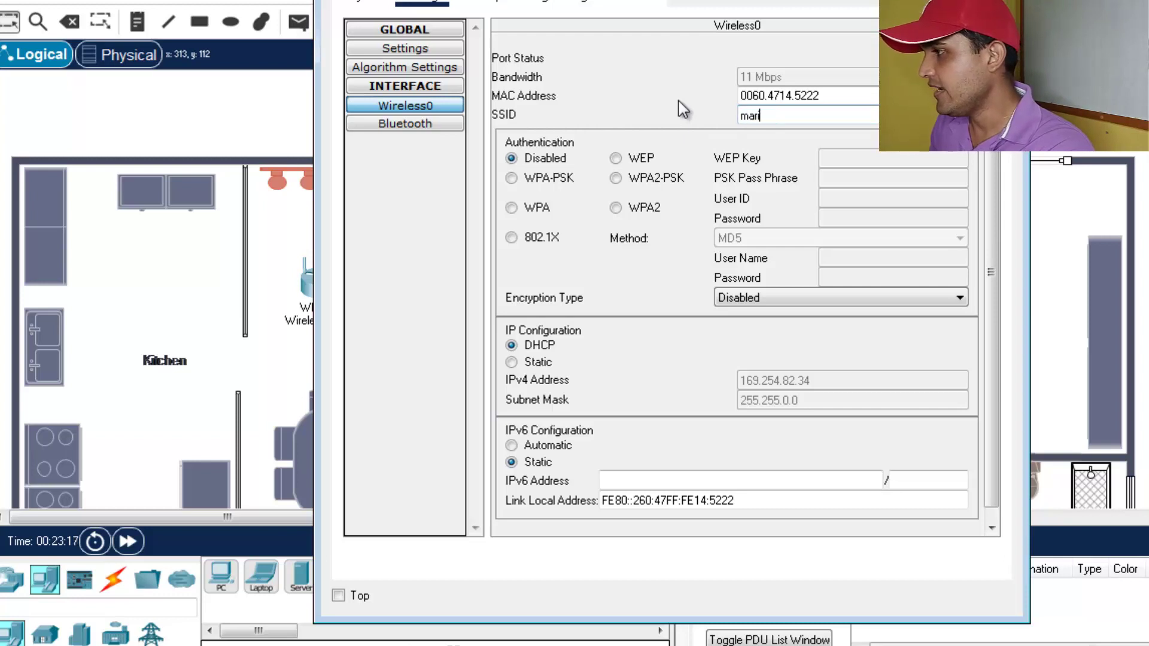
type("maria")
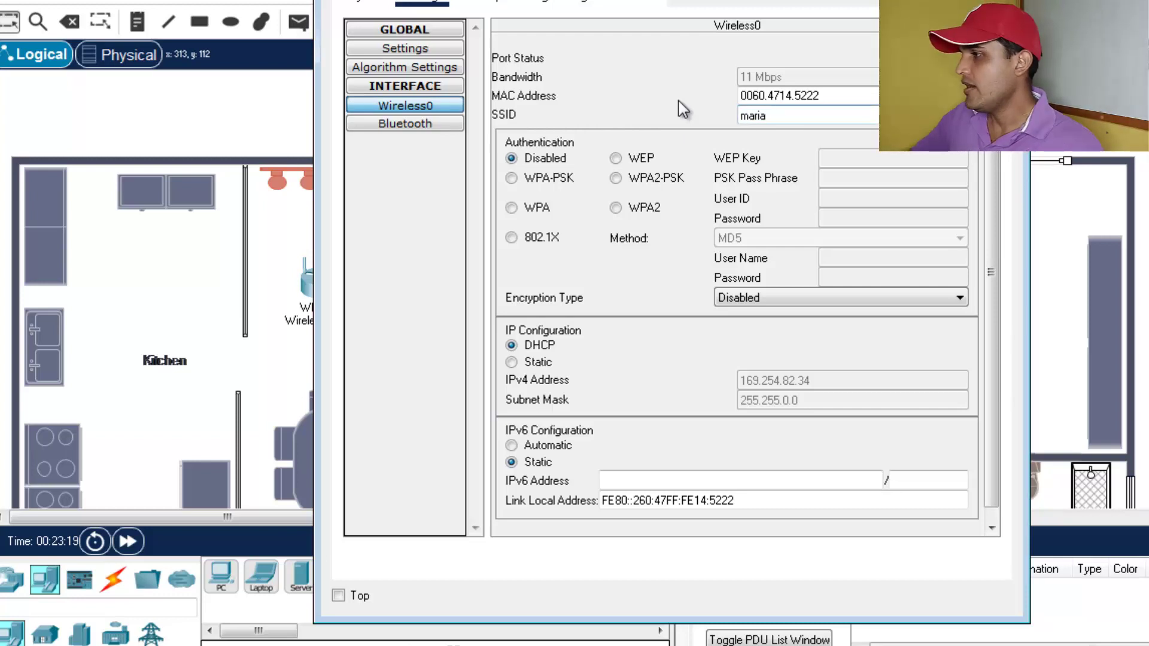
type("red")
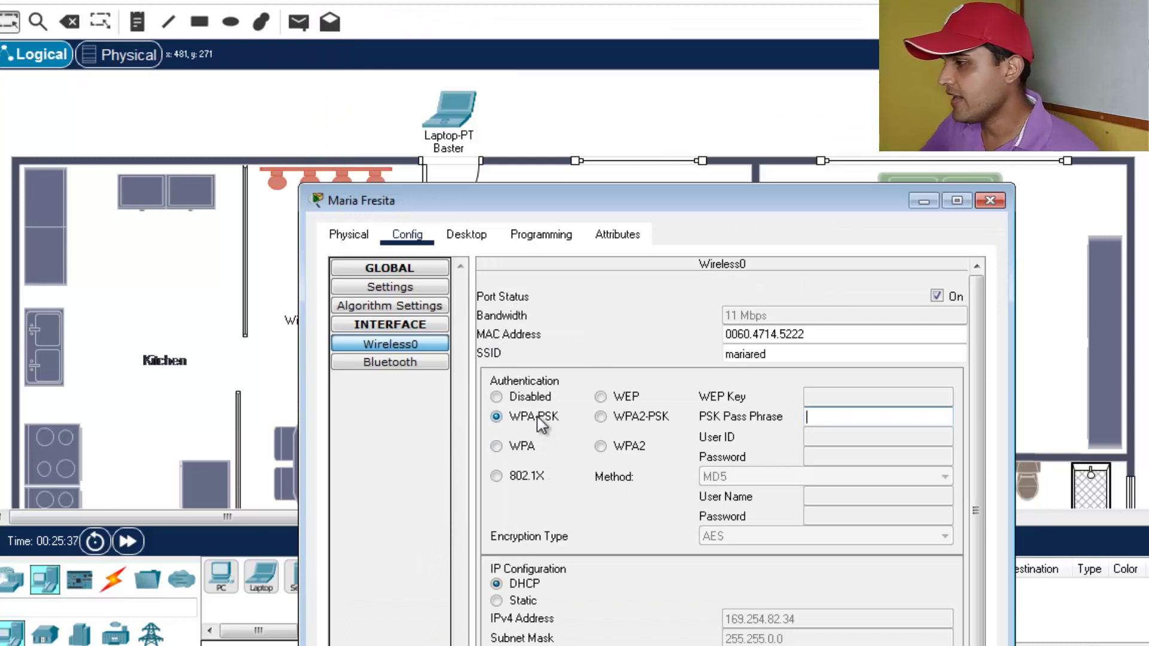
- Enter the router's passphrase as the laptop's WPA-PSK pass phrase, revealing its wireless link to the router
left_click(837, 419)
type("123456789")
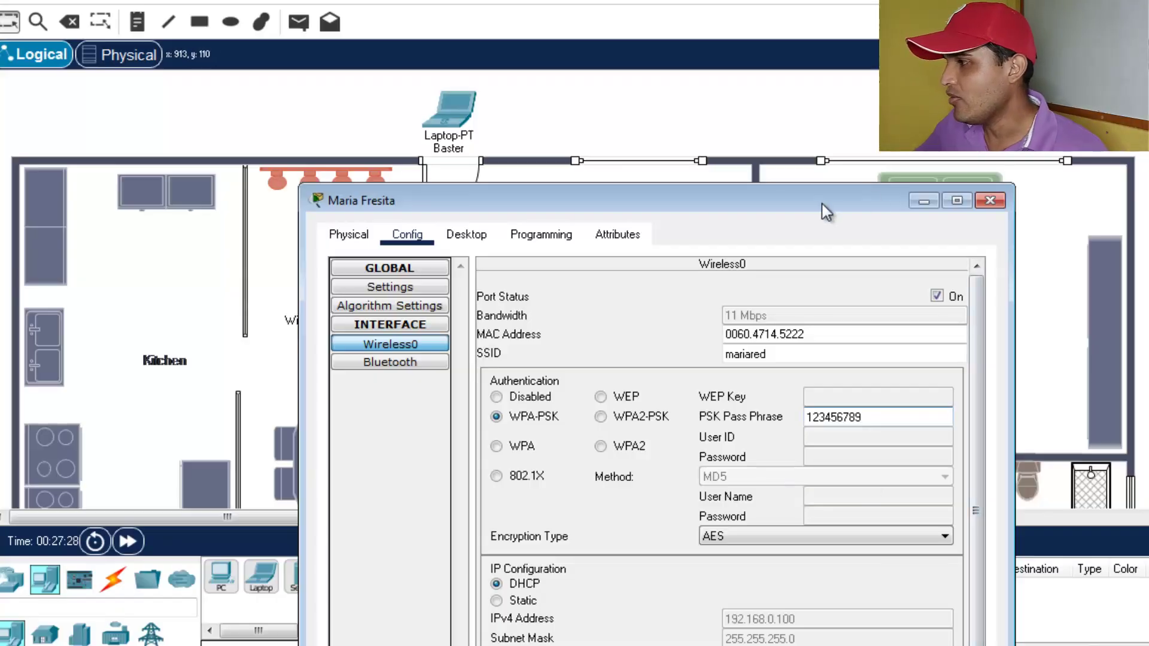
left_click_drag(821, 203, 768, 384)
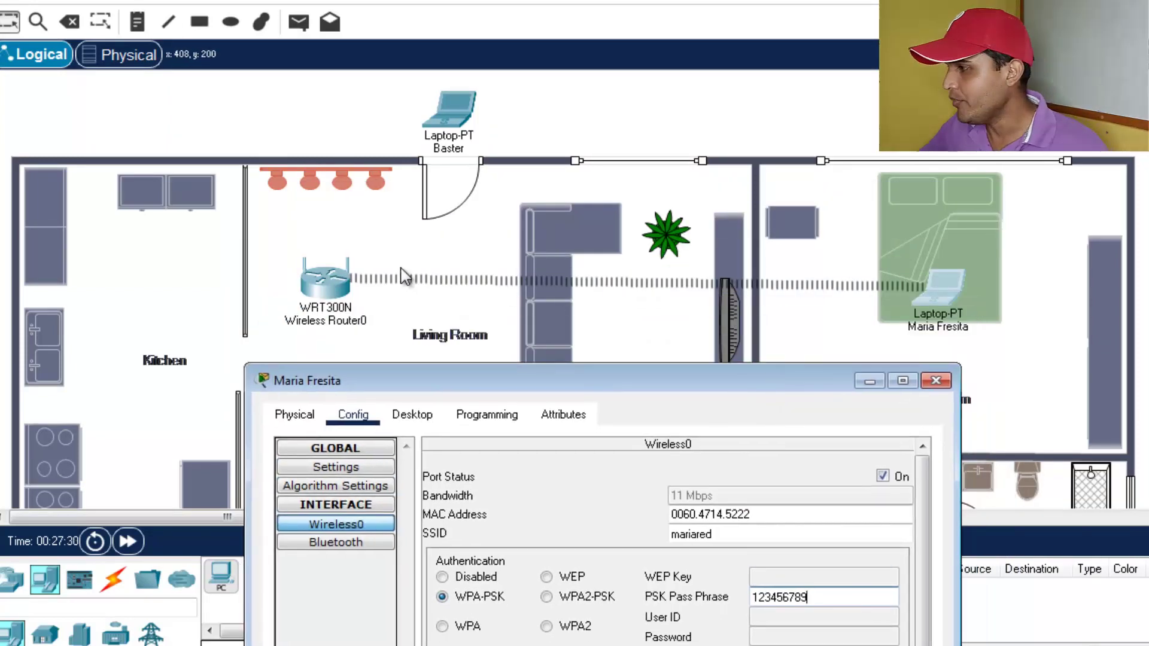
- Install the WPC300N wireless module in the second laptop and bring up its Desktop applications
left_click(872, 382)
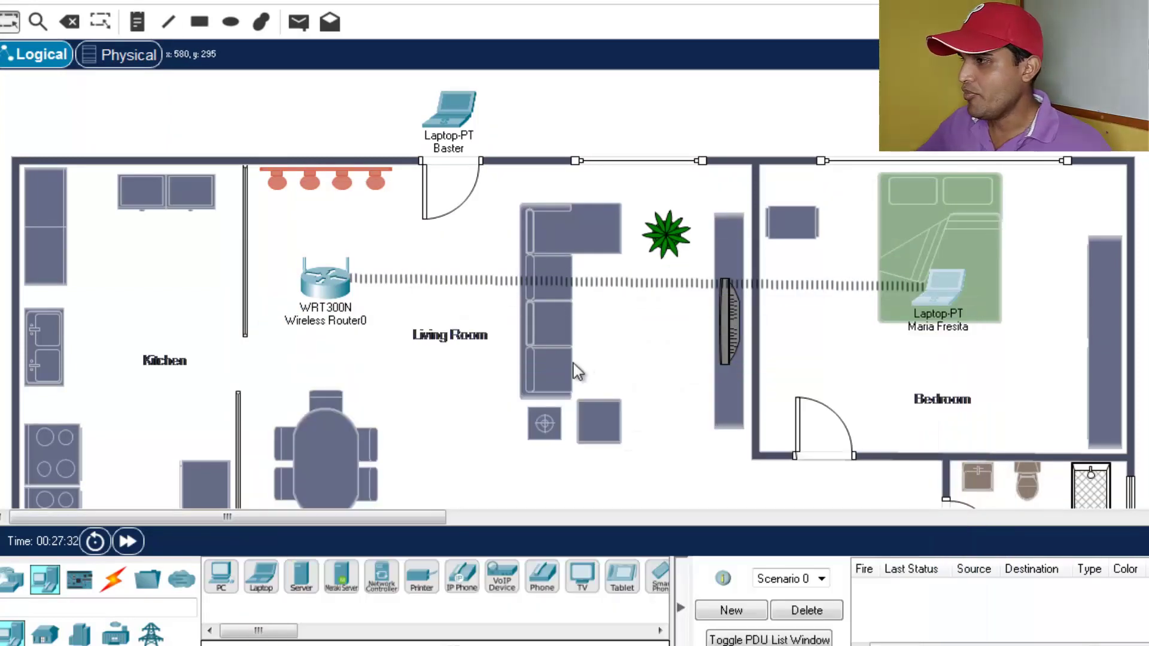
scroll(573, 364, "down", 3)
scroll(459, 375, "up", 3)
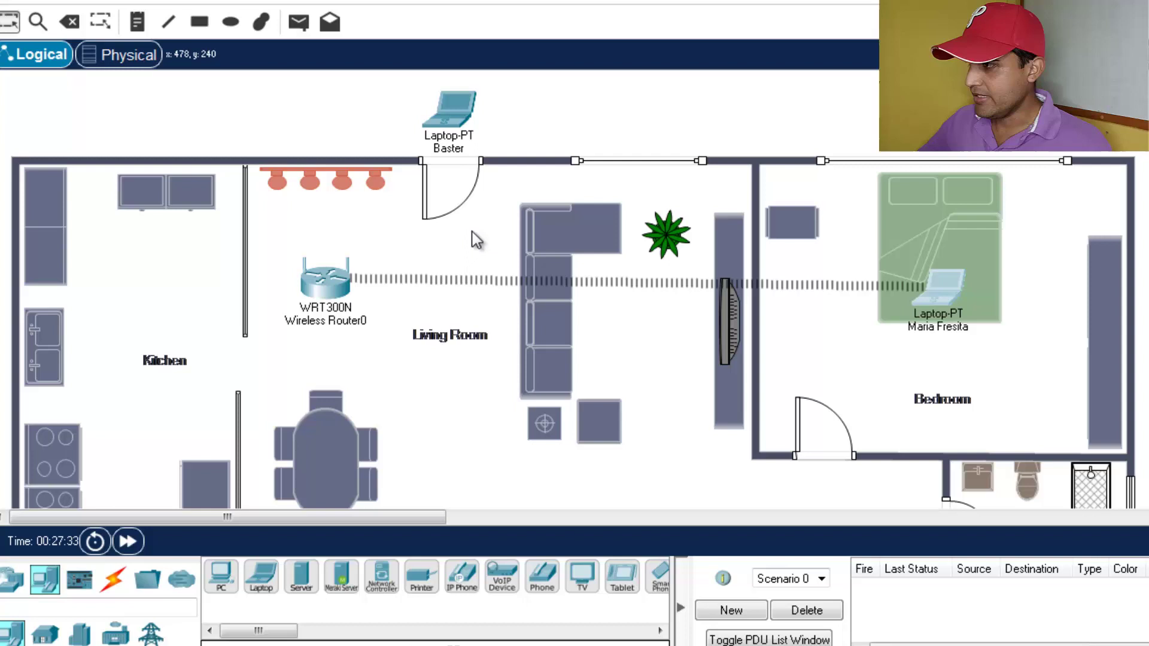
left_click(451, 117)
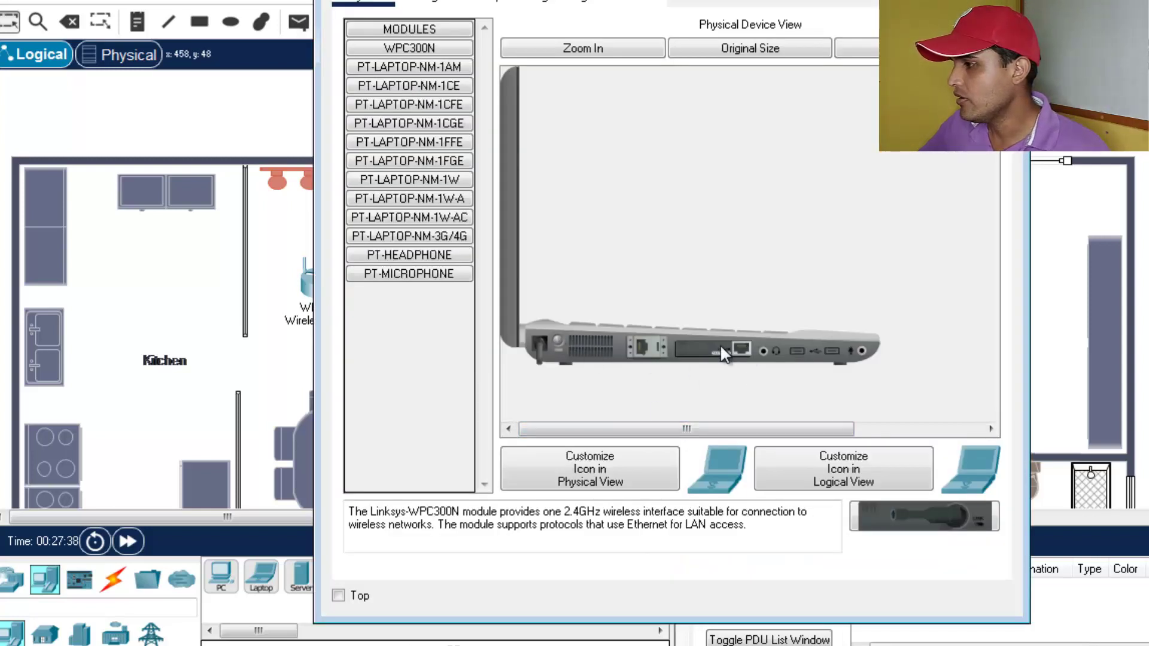
mouse_move(726, 349)
left_mouse_down()
mouse_move(925, 521)
mouse_move(712, 350)
left_mouse_up()
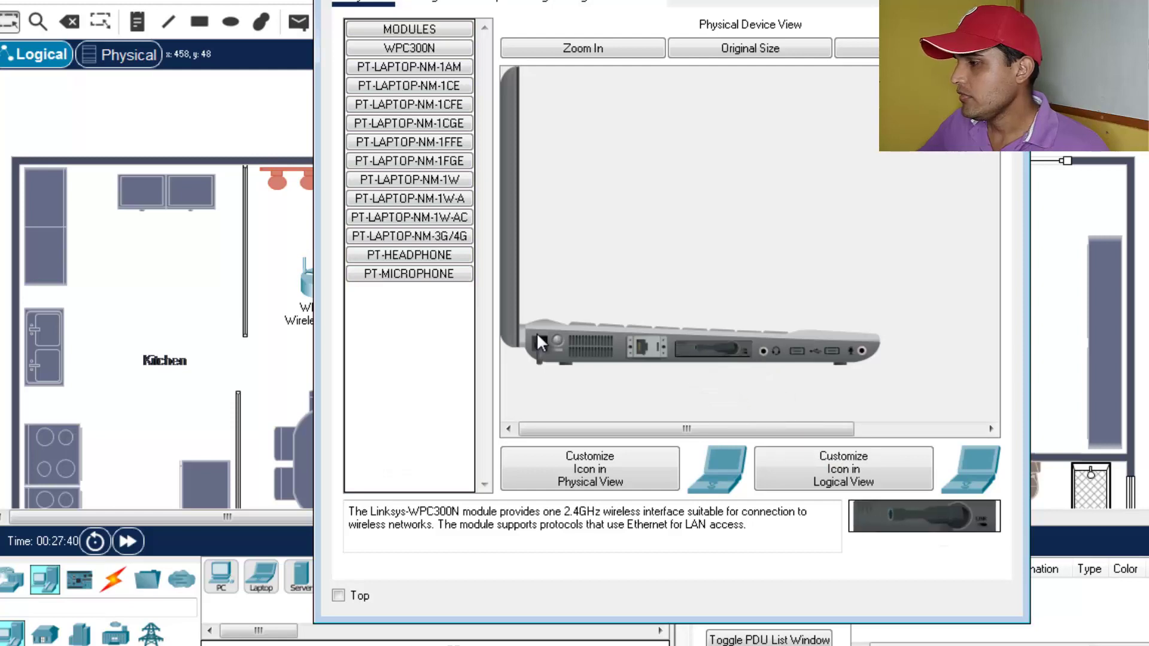
left_click(421, 2)
left_click(480, 3)
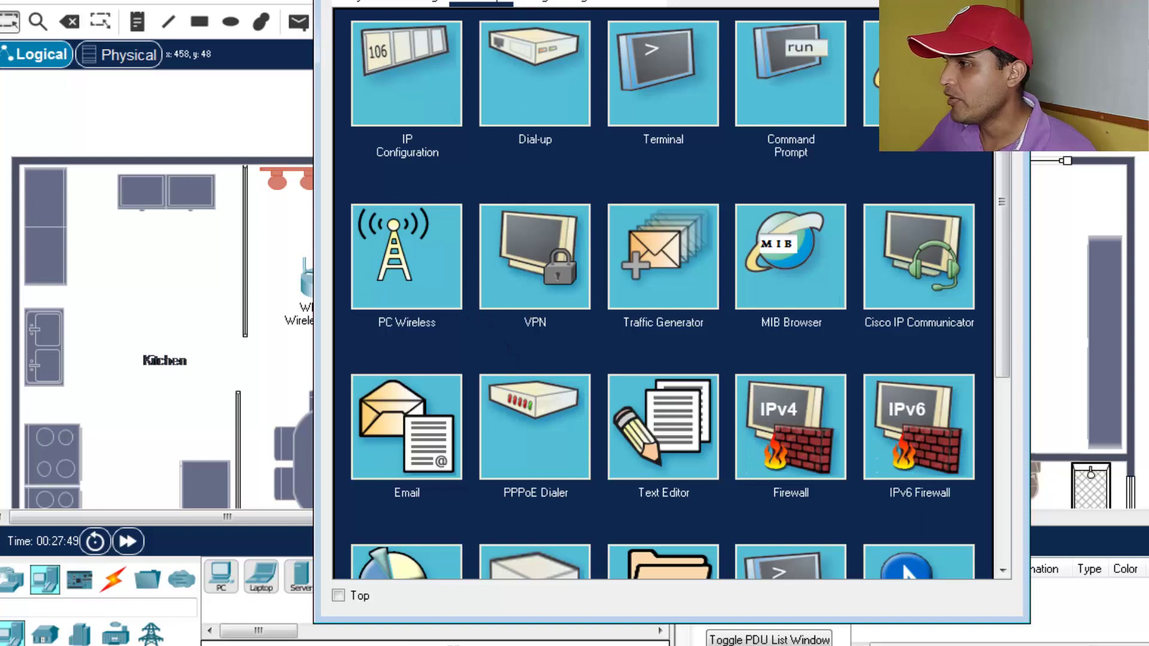
- List the available wireless networks in the second laptop's PC Wireless Connect tab
left_click_drag(658, 1, 897, 0)
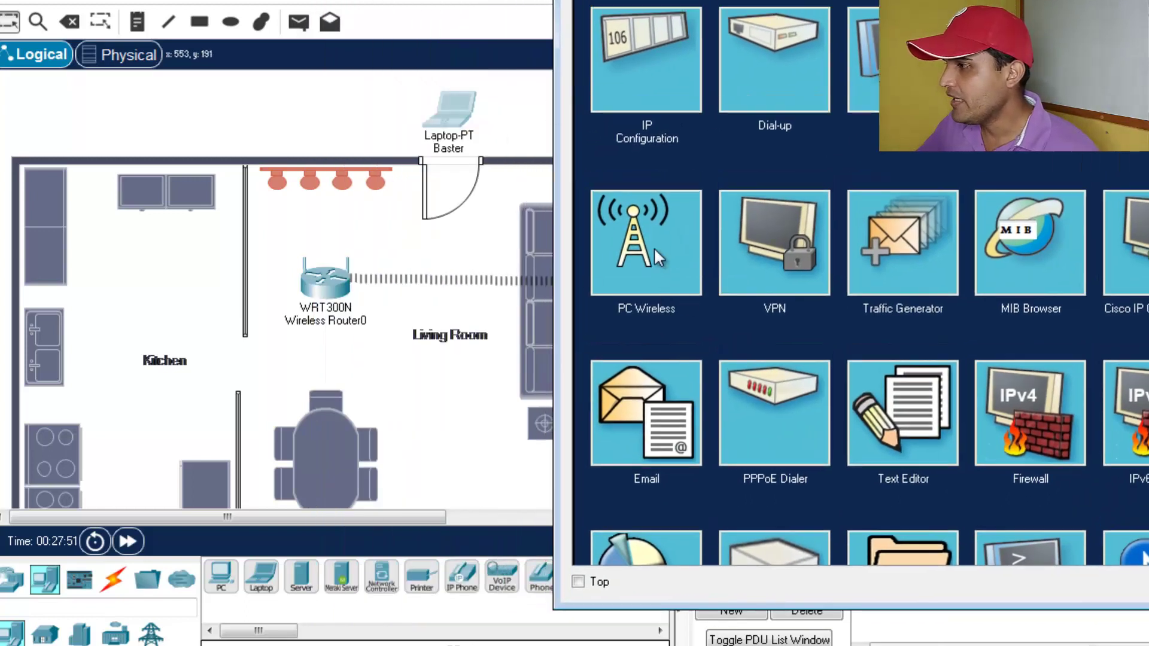
left_click(641, 256)
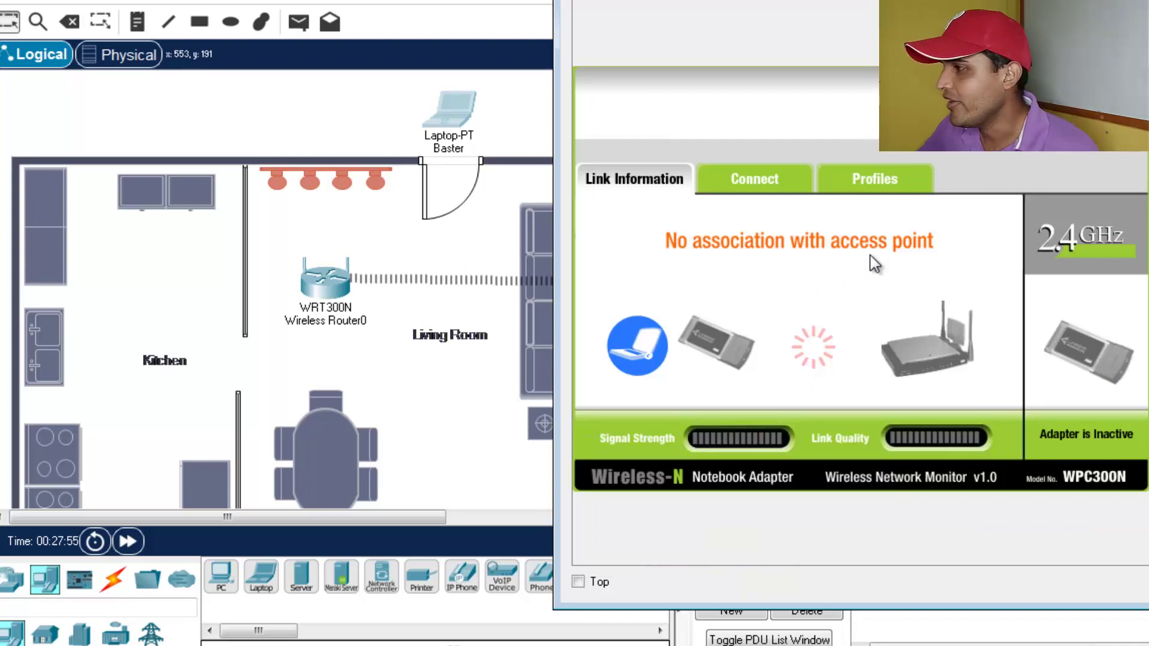
left_click(748, 187)
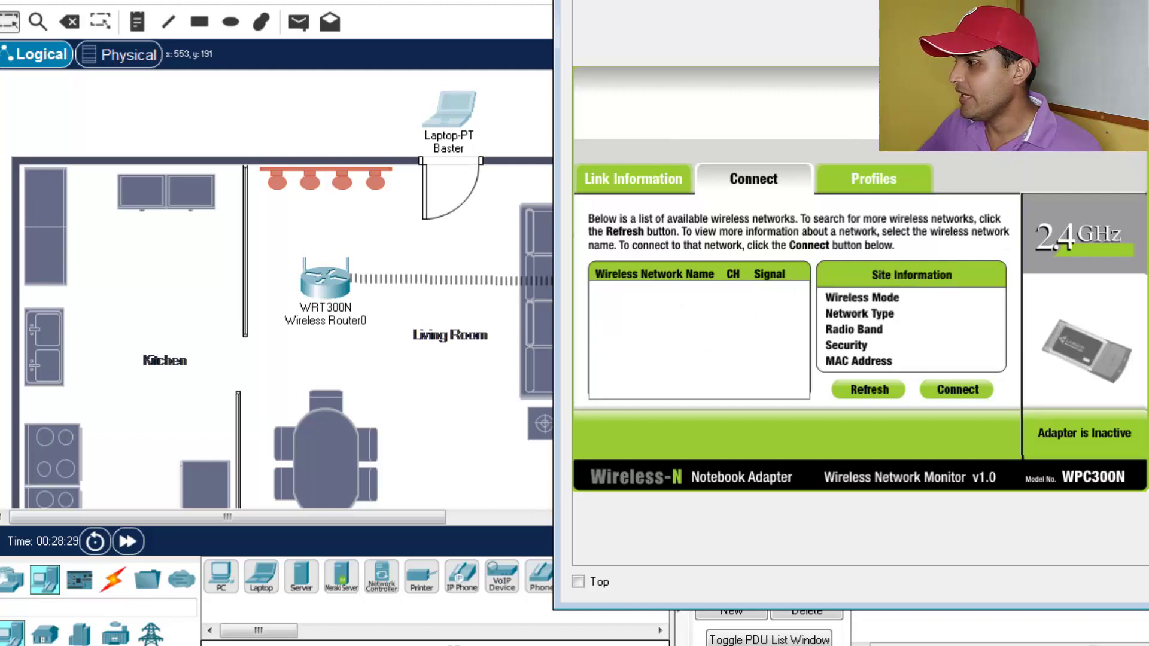
- Close the laptop window and show the host computer's current network connection
left_click(1145, 2)
scroll(934, 288, "down", 5)
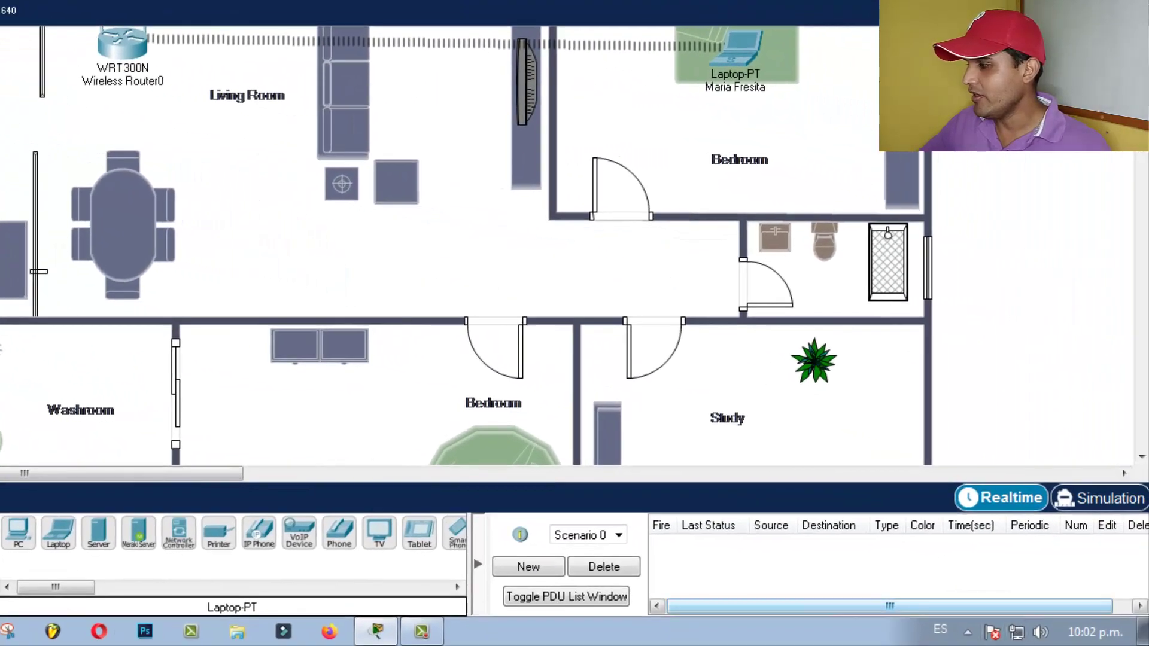
left_click(1017, 633)
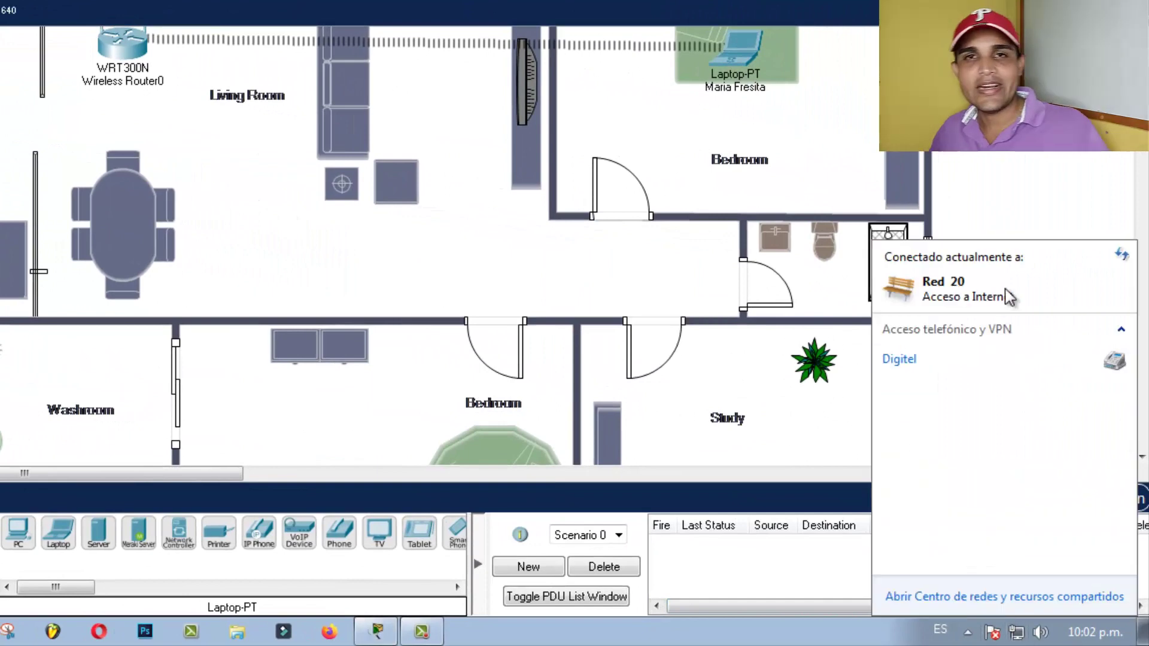